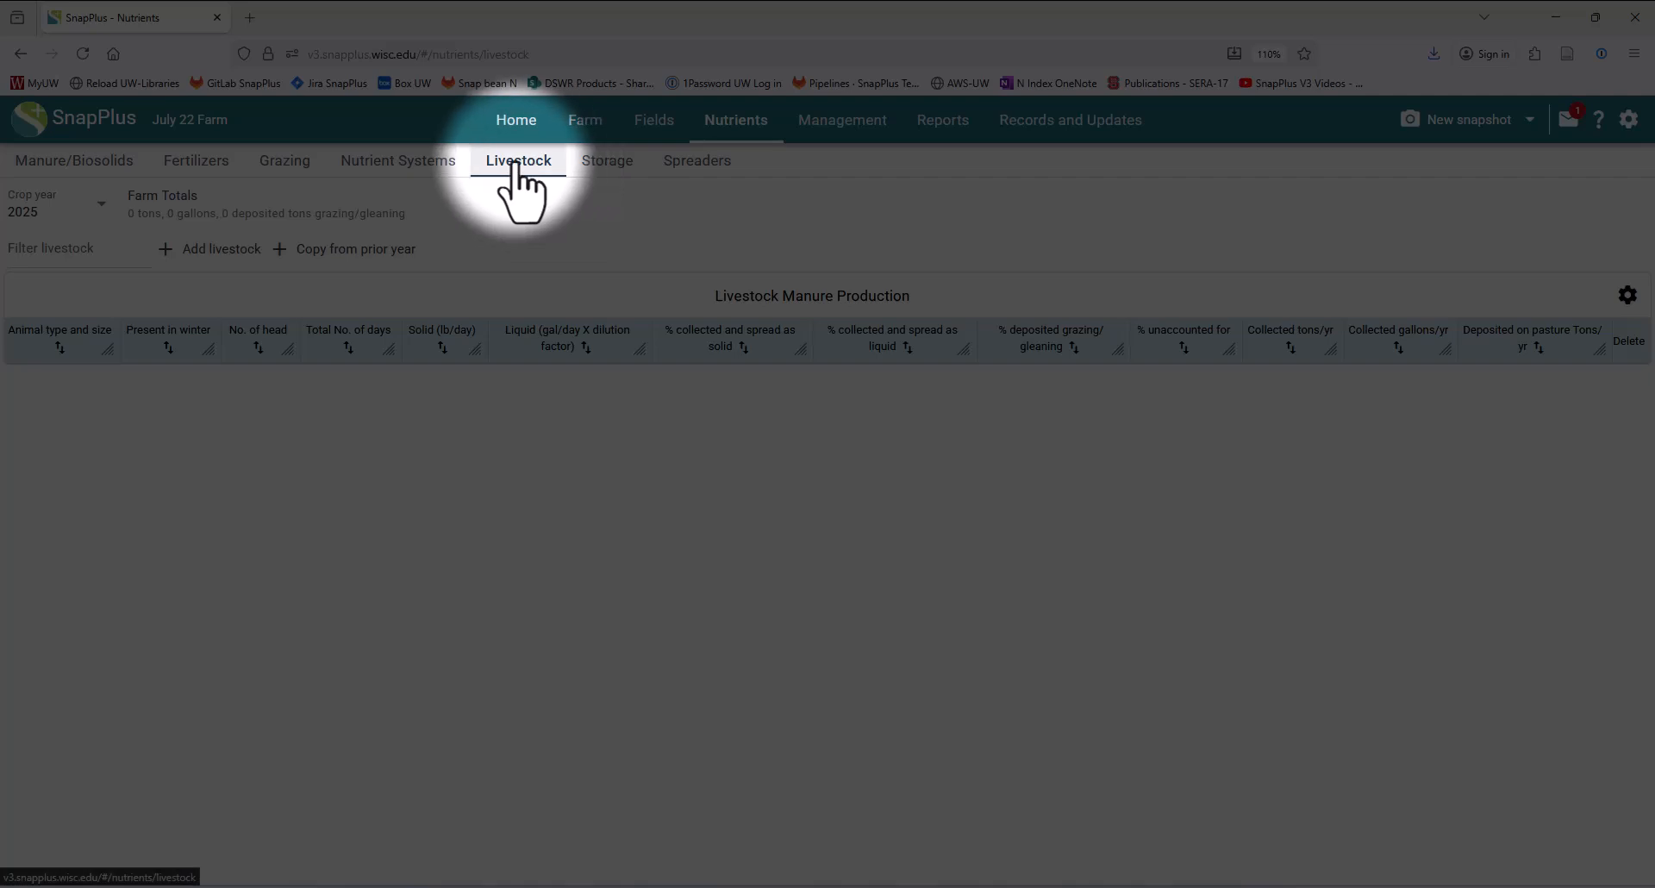
- Review the Storage, Spreaders and Livestock manure pages, plus the crop year choices for the manure quantities table
click(609, 163)
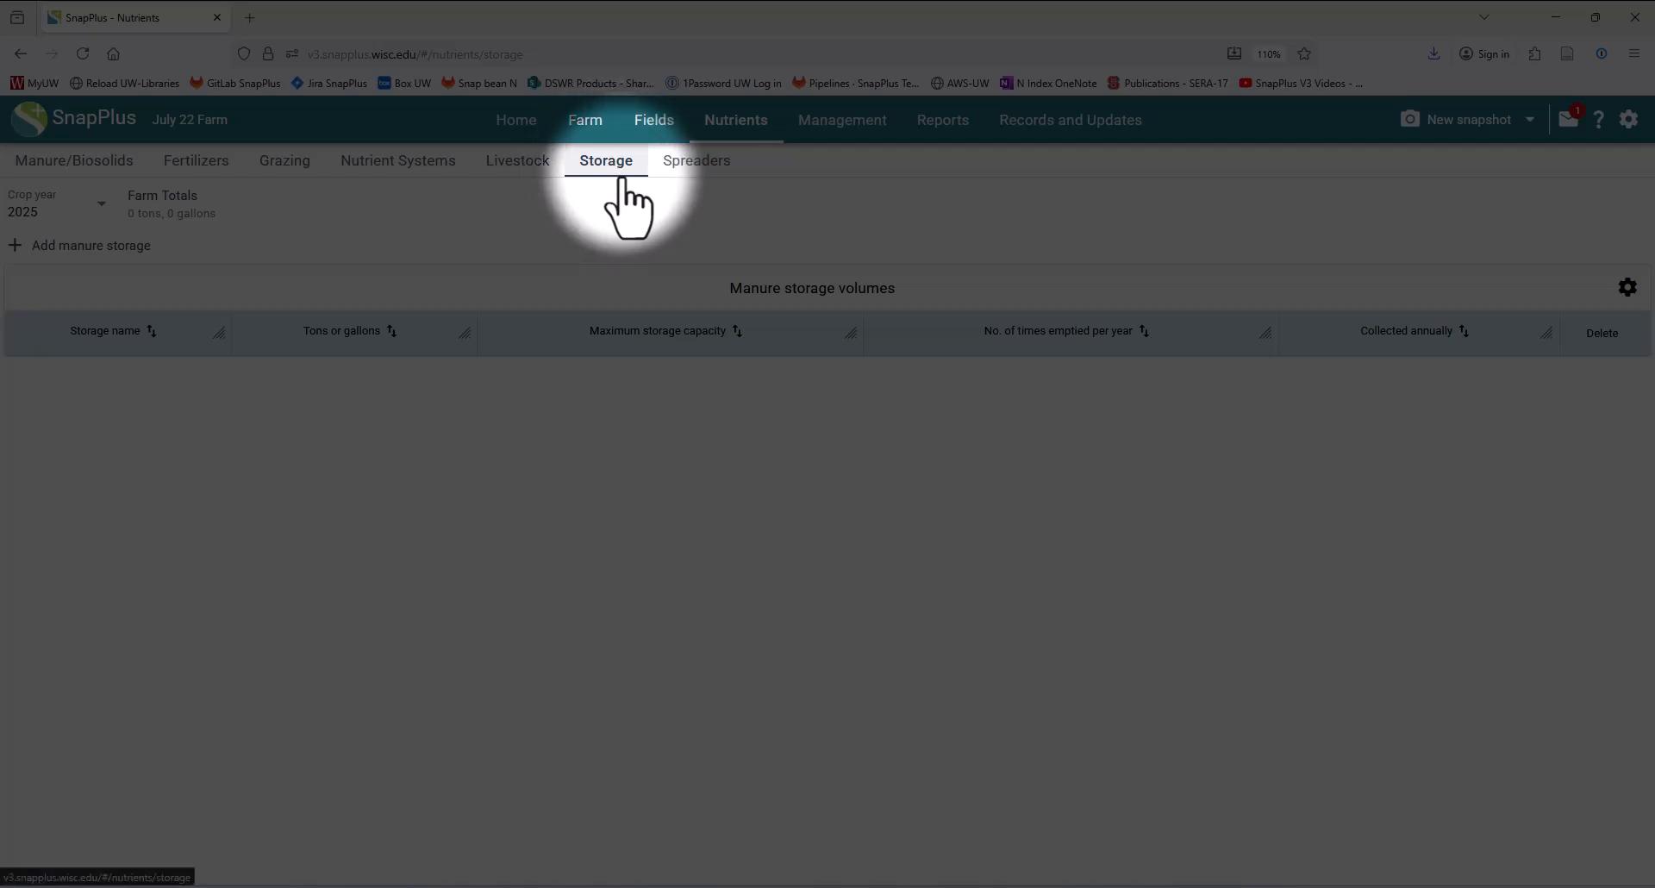
click(715, 171)
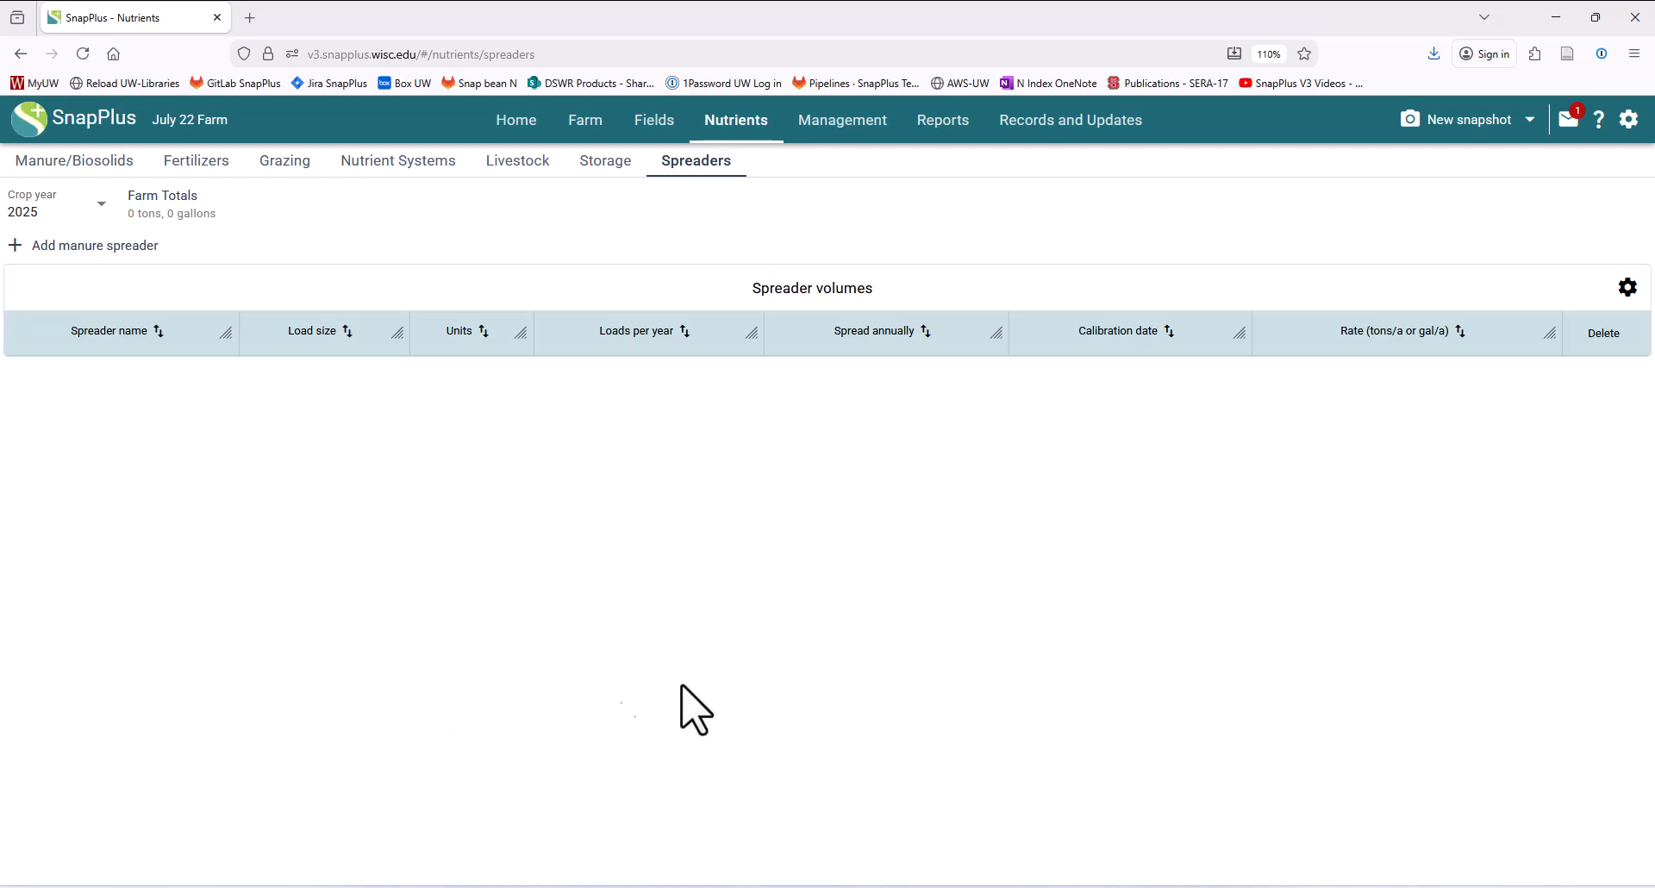
click(499, 172)
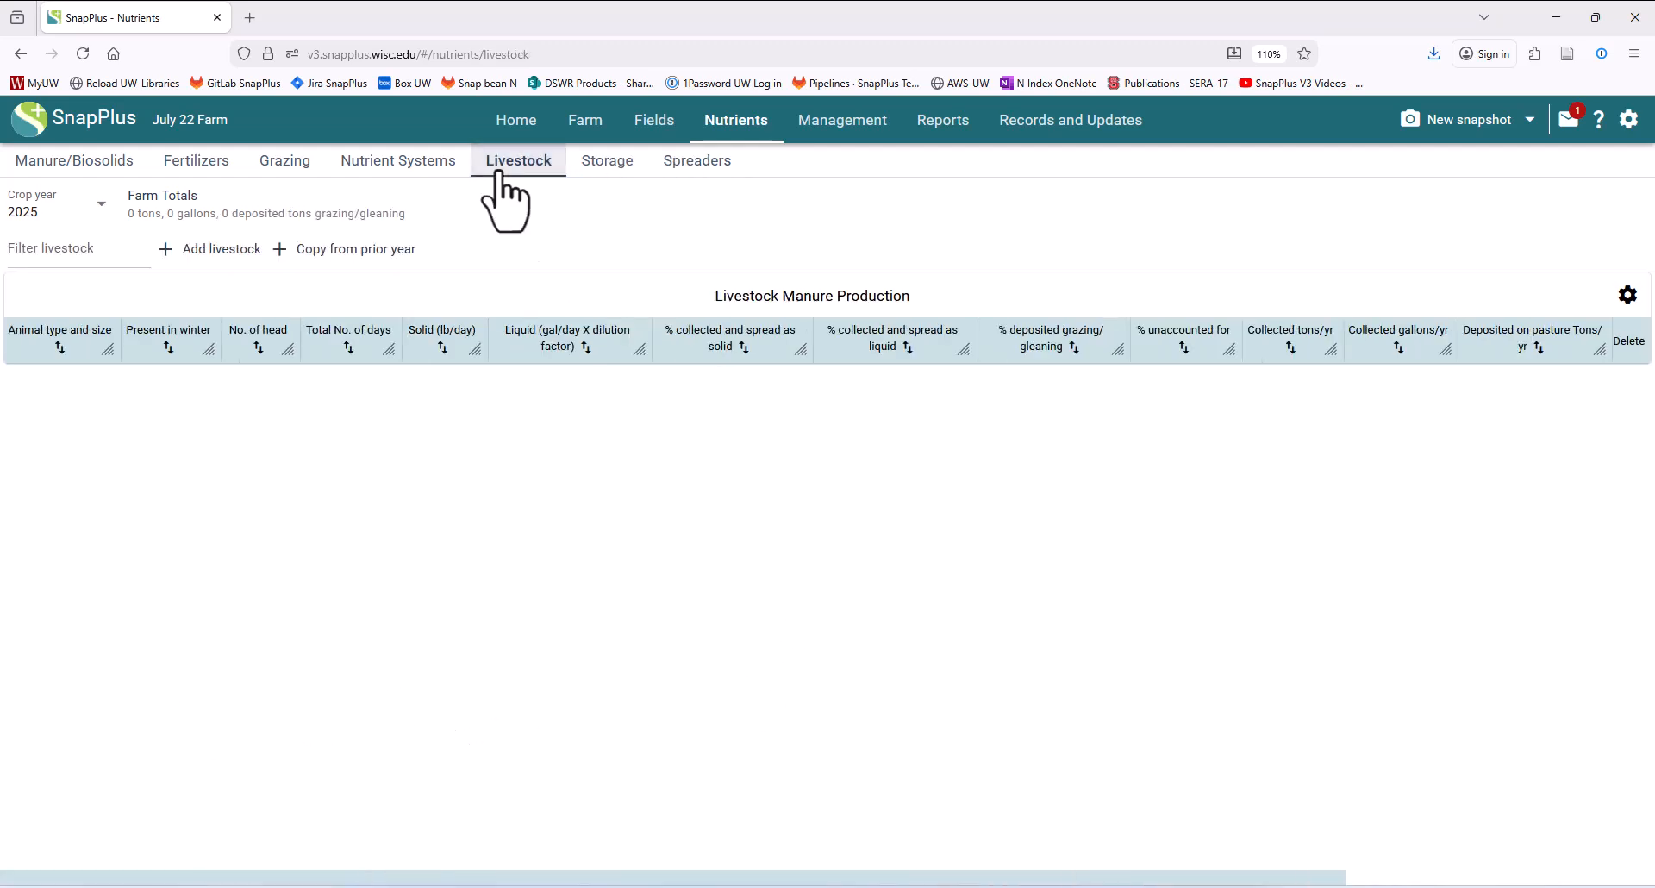
click(613, 162)
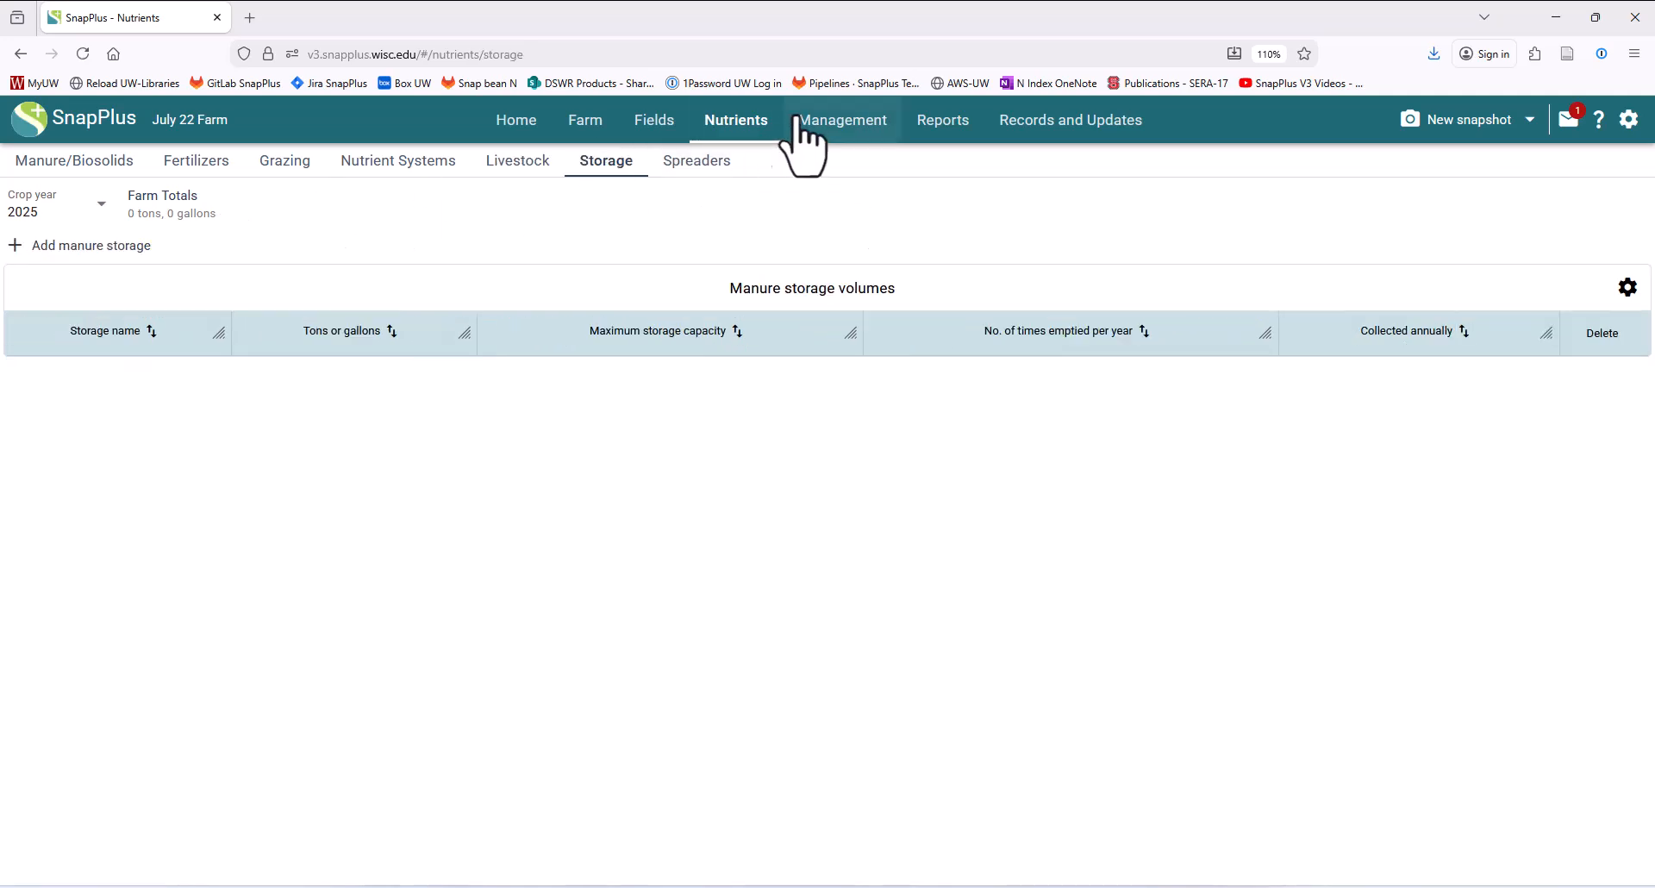
click(729, 129)
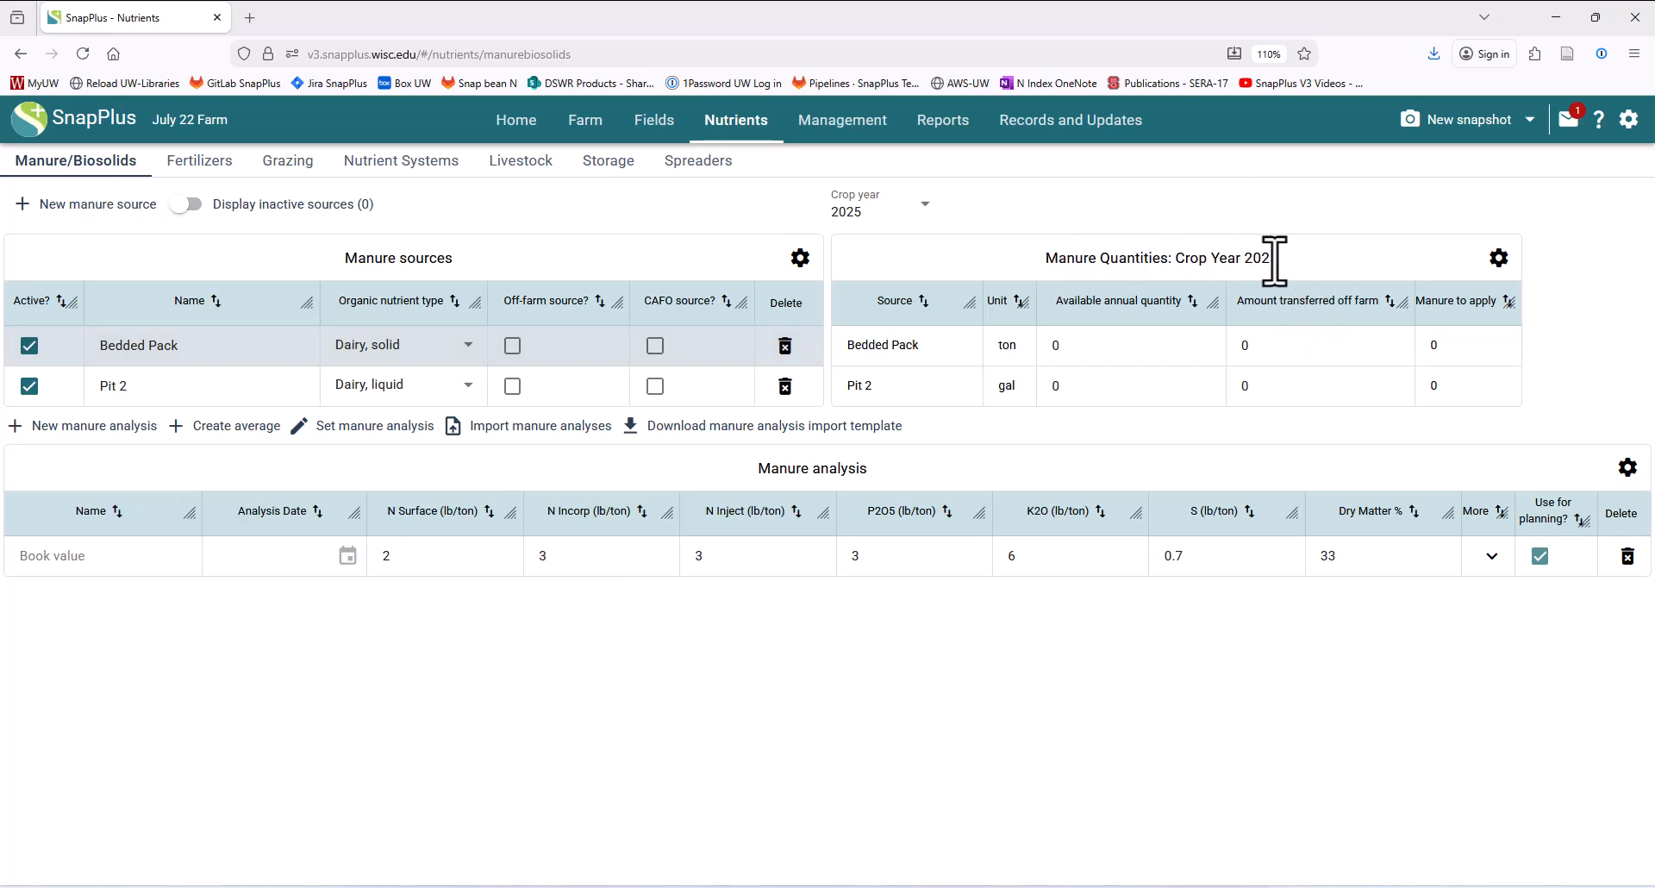
click(876, 214)
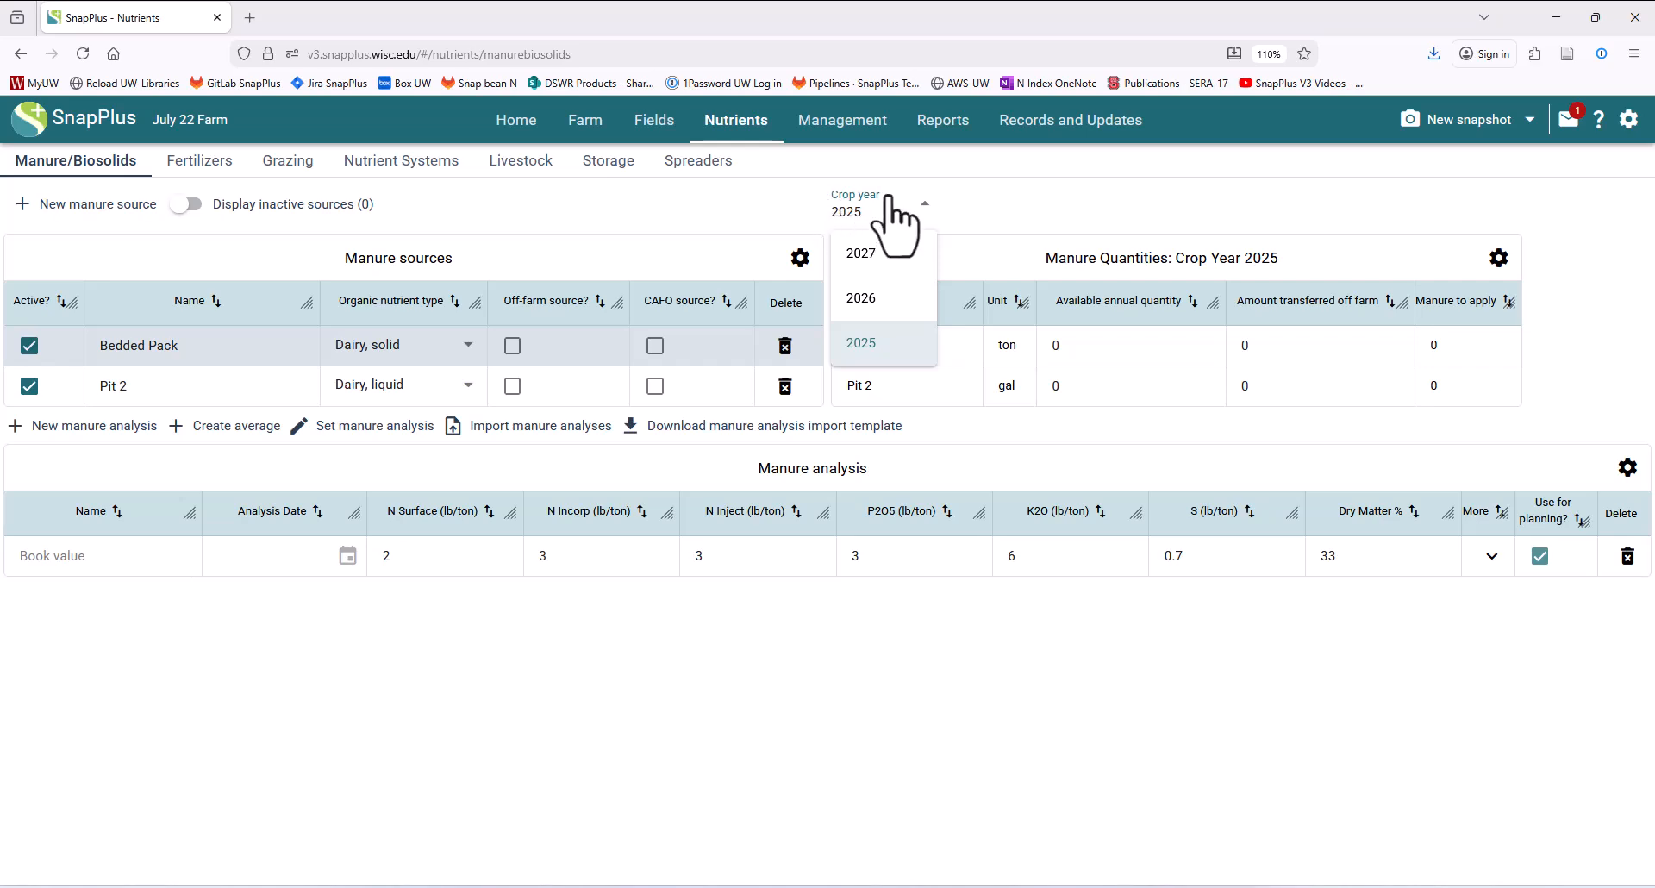
click(1099, 196)
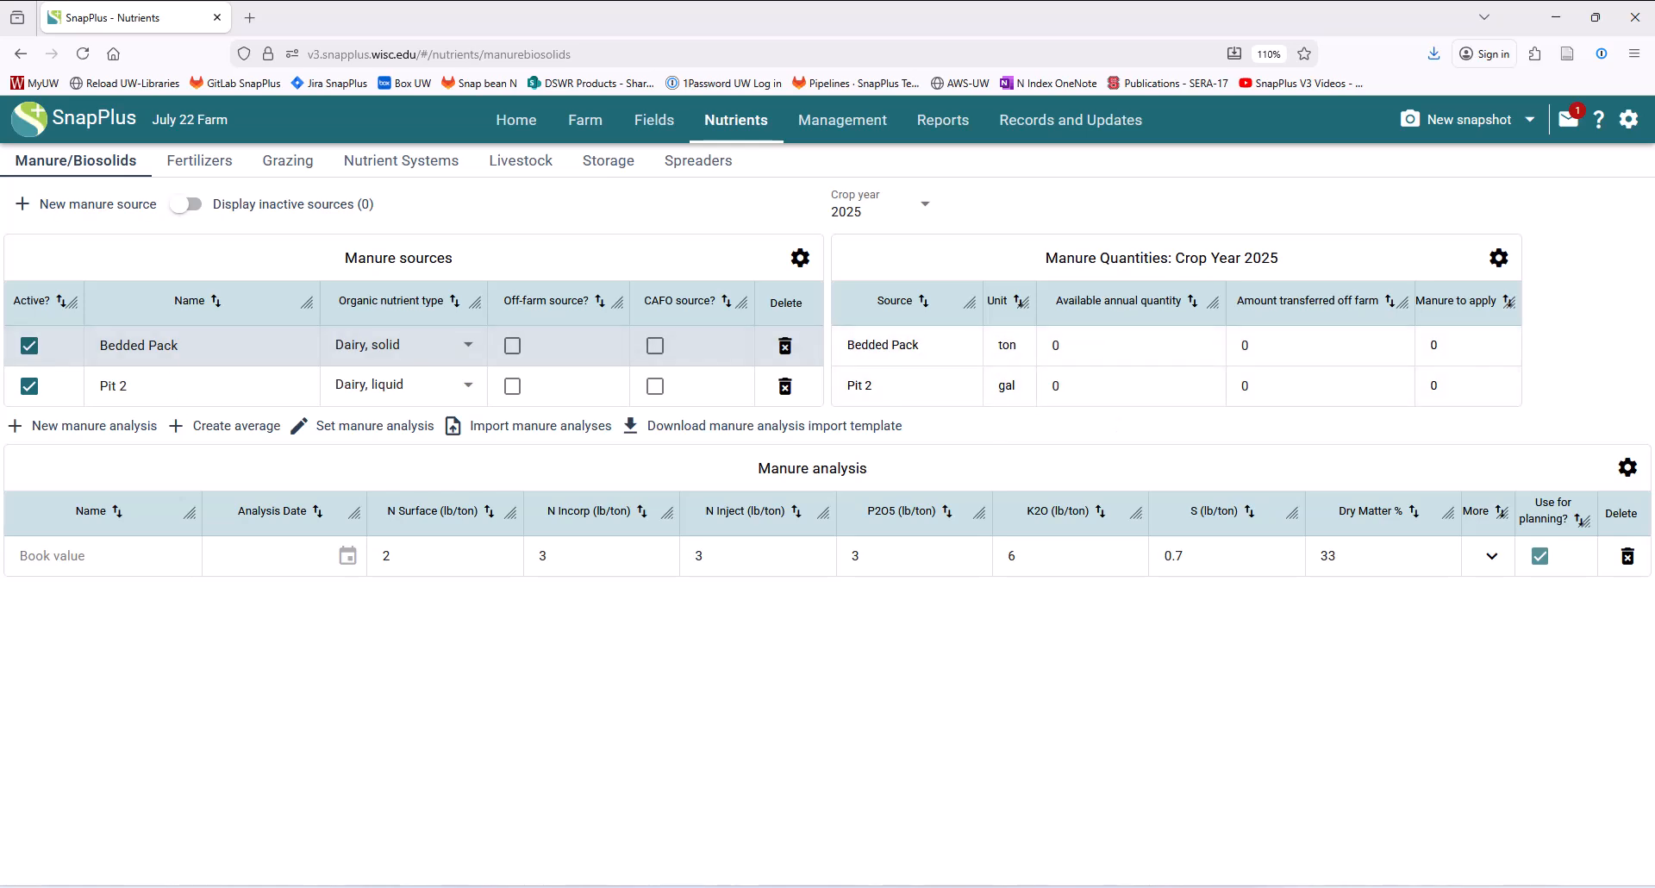
- Add Dairy Lactating Cows 1400 lb, milk 75 lb/day to the 2025 livestock table and widen the animal type column
click(527, 198)
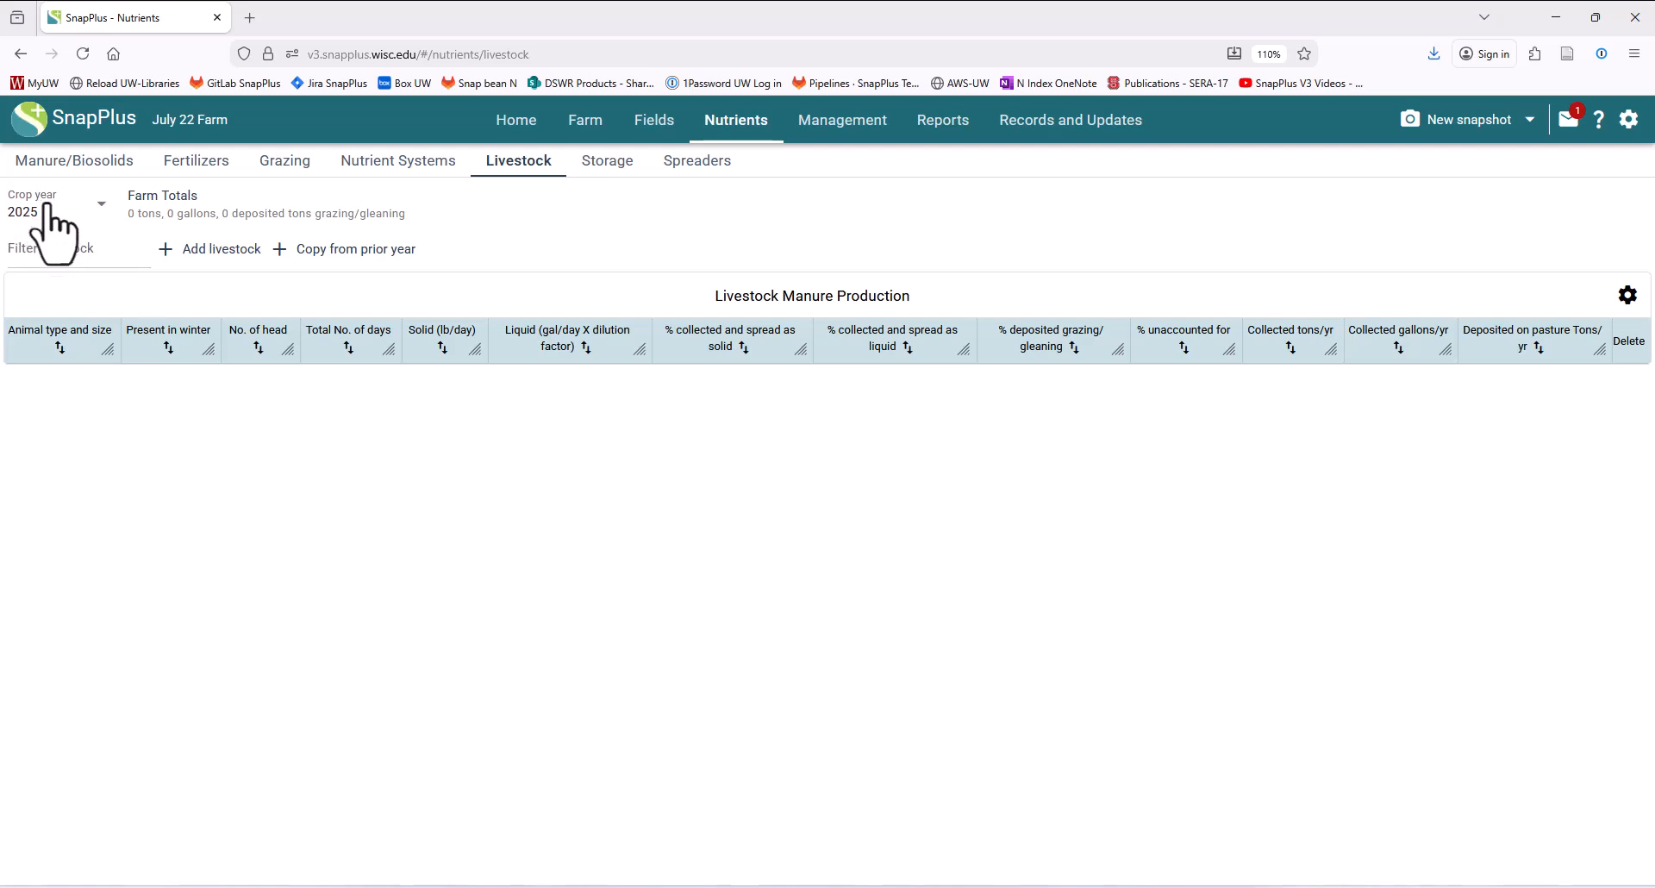
click(210, 258)
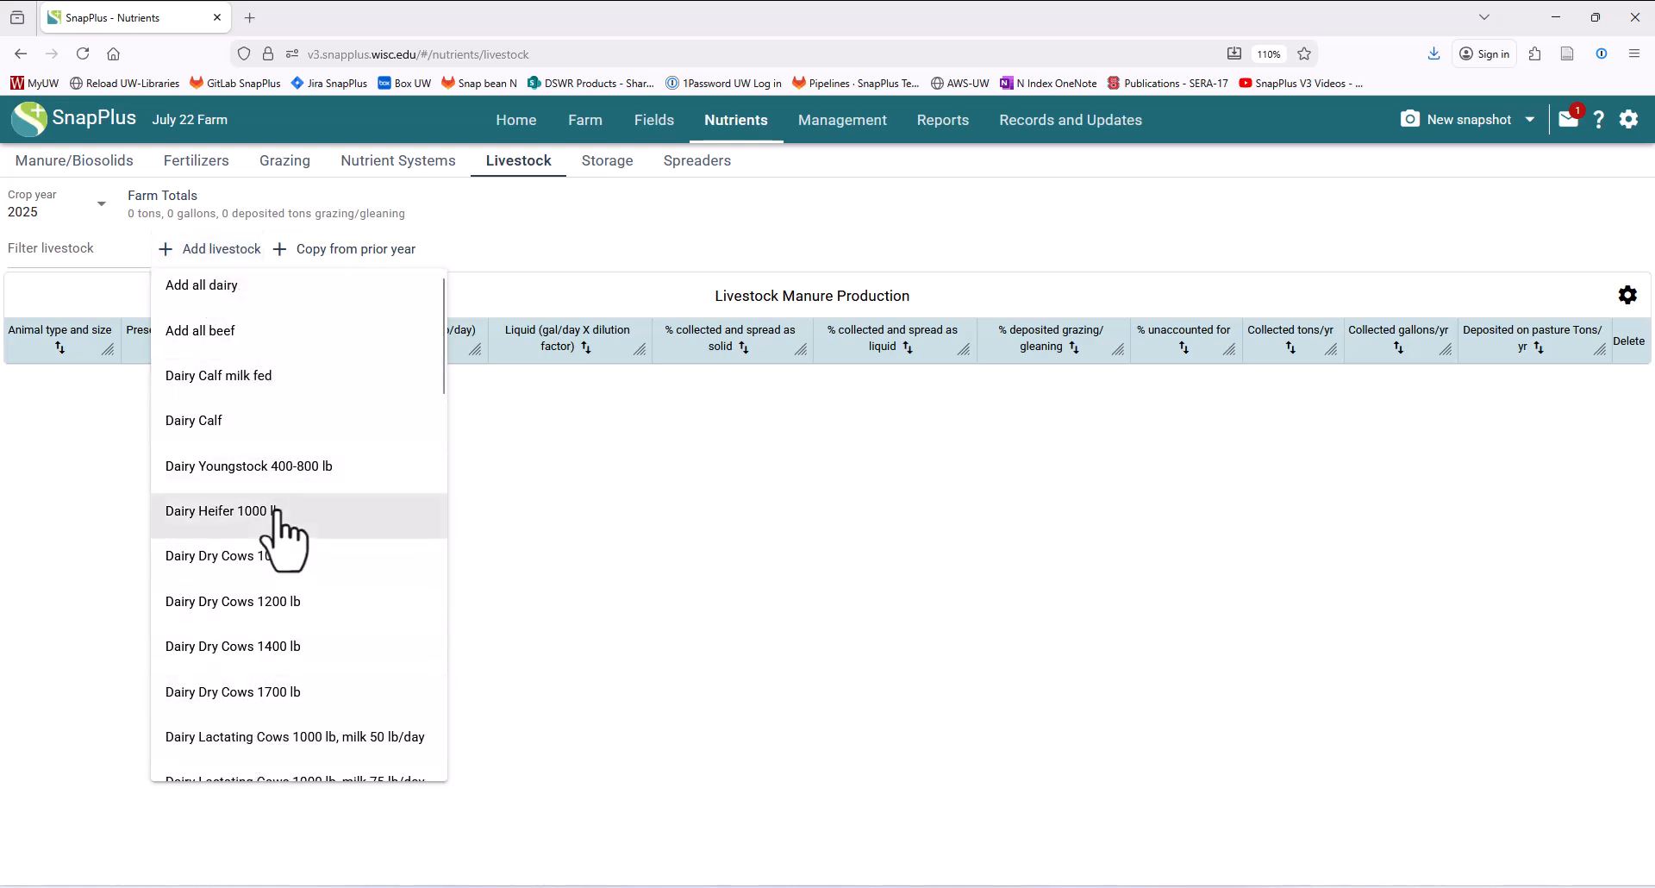
scroll(280, 534, down, 3)
scroll(276, 517, down, 1)
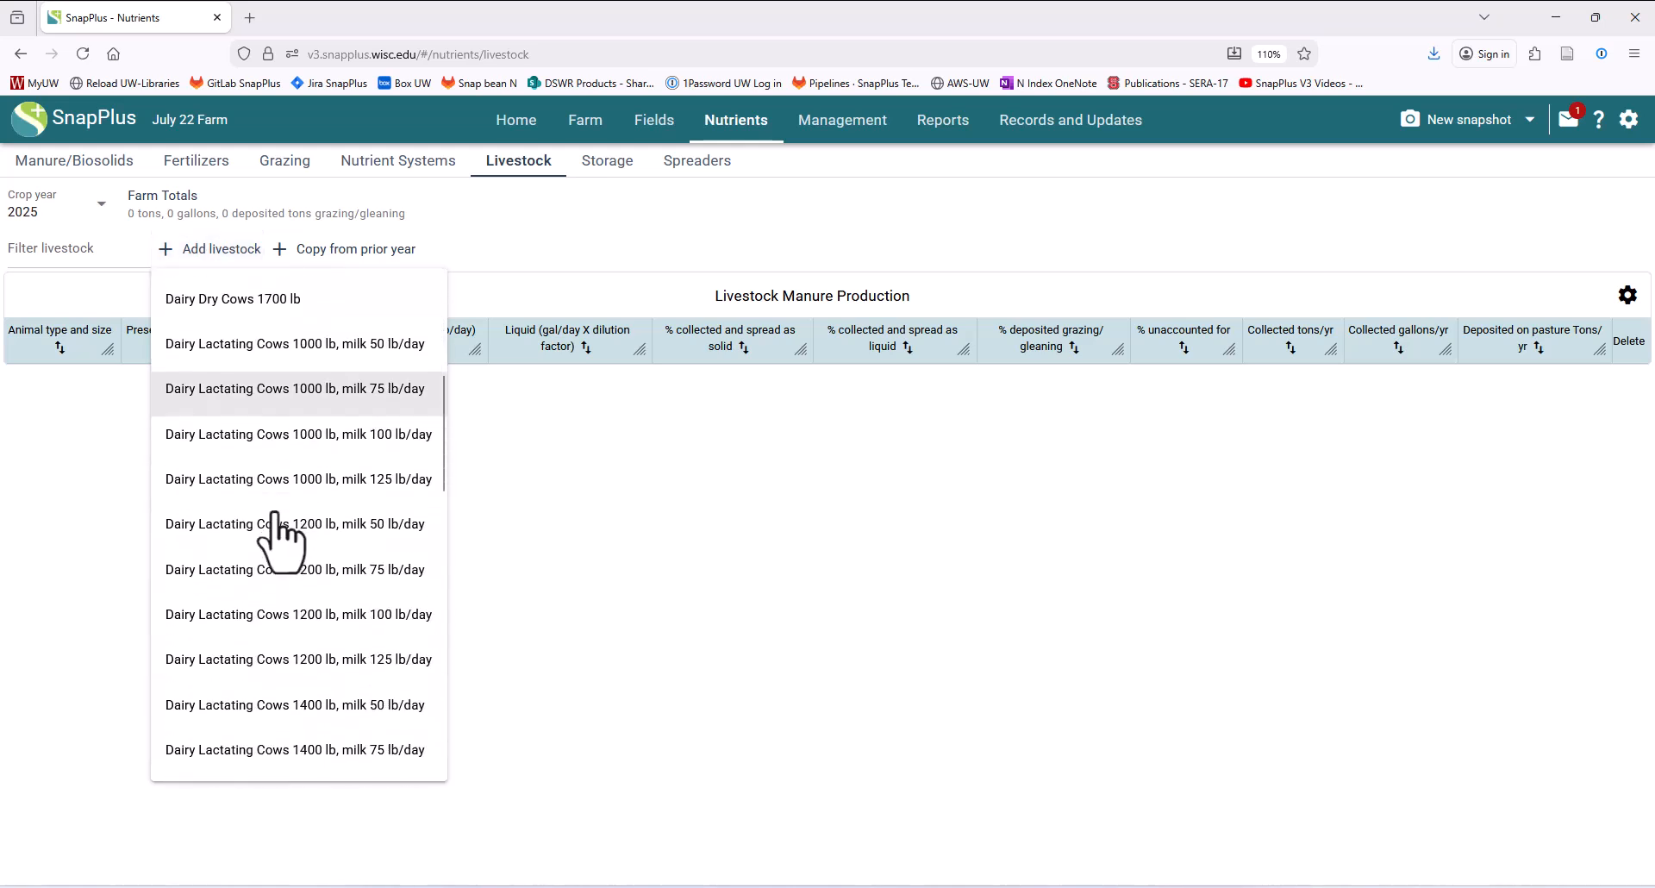
click(276, 754)
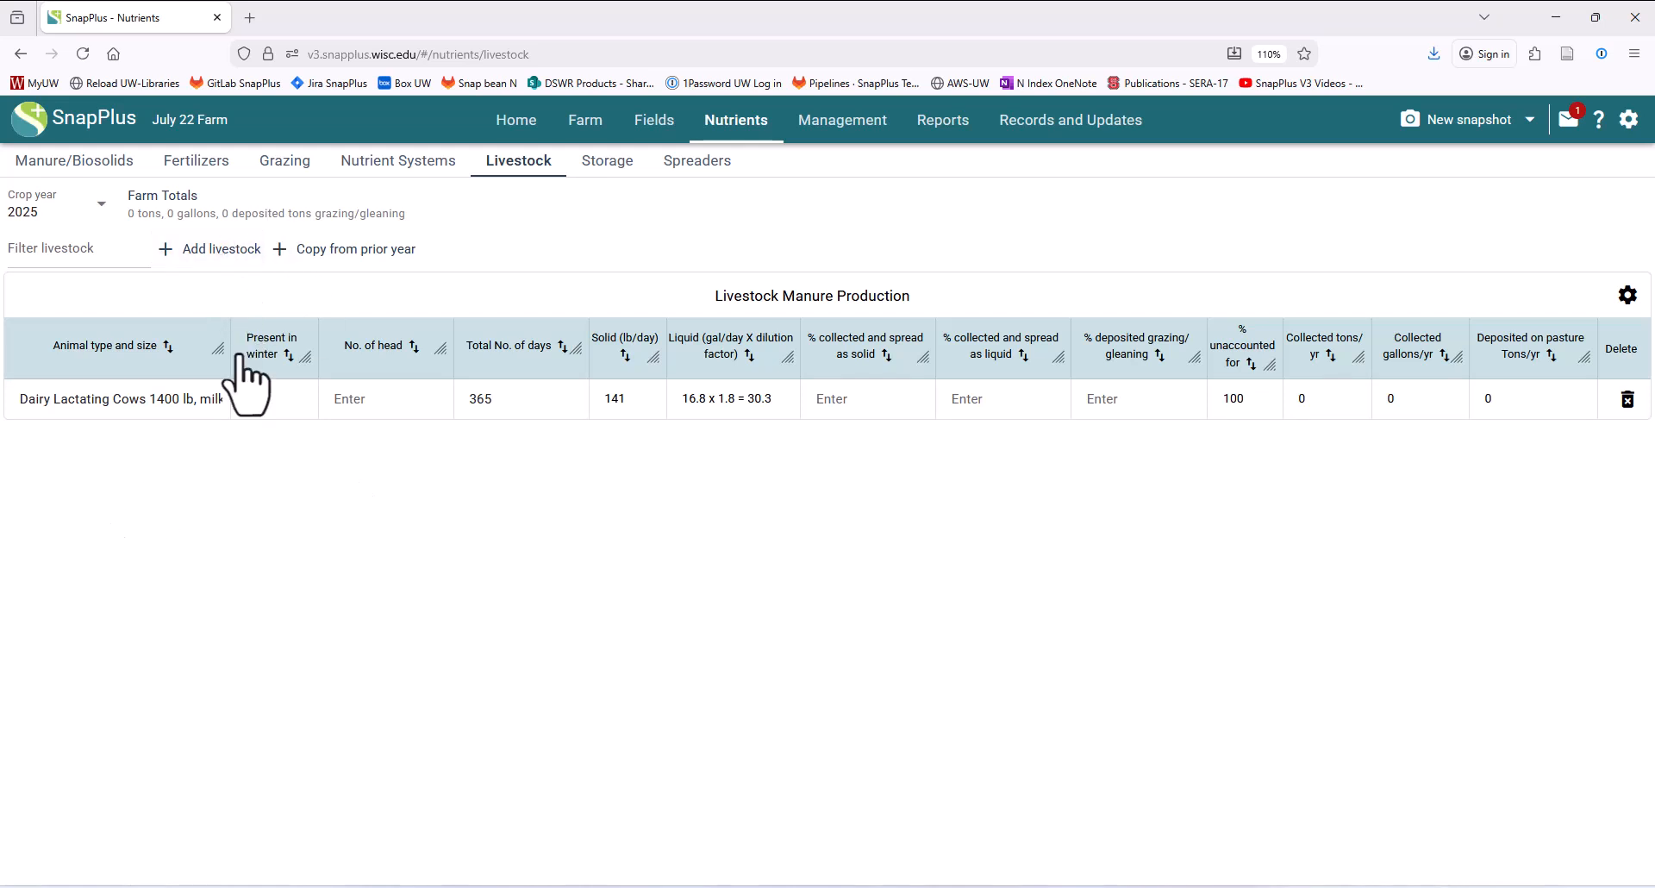
drag(217, 354, 257, 354)
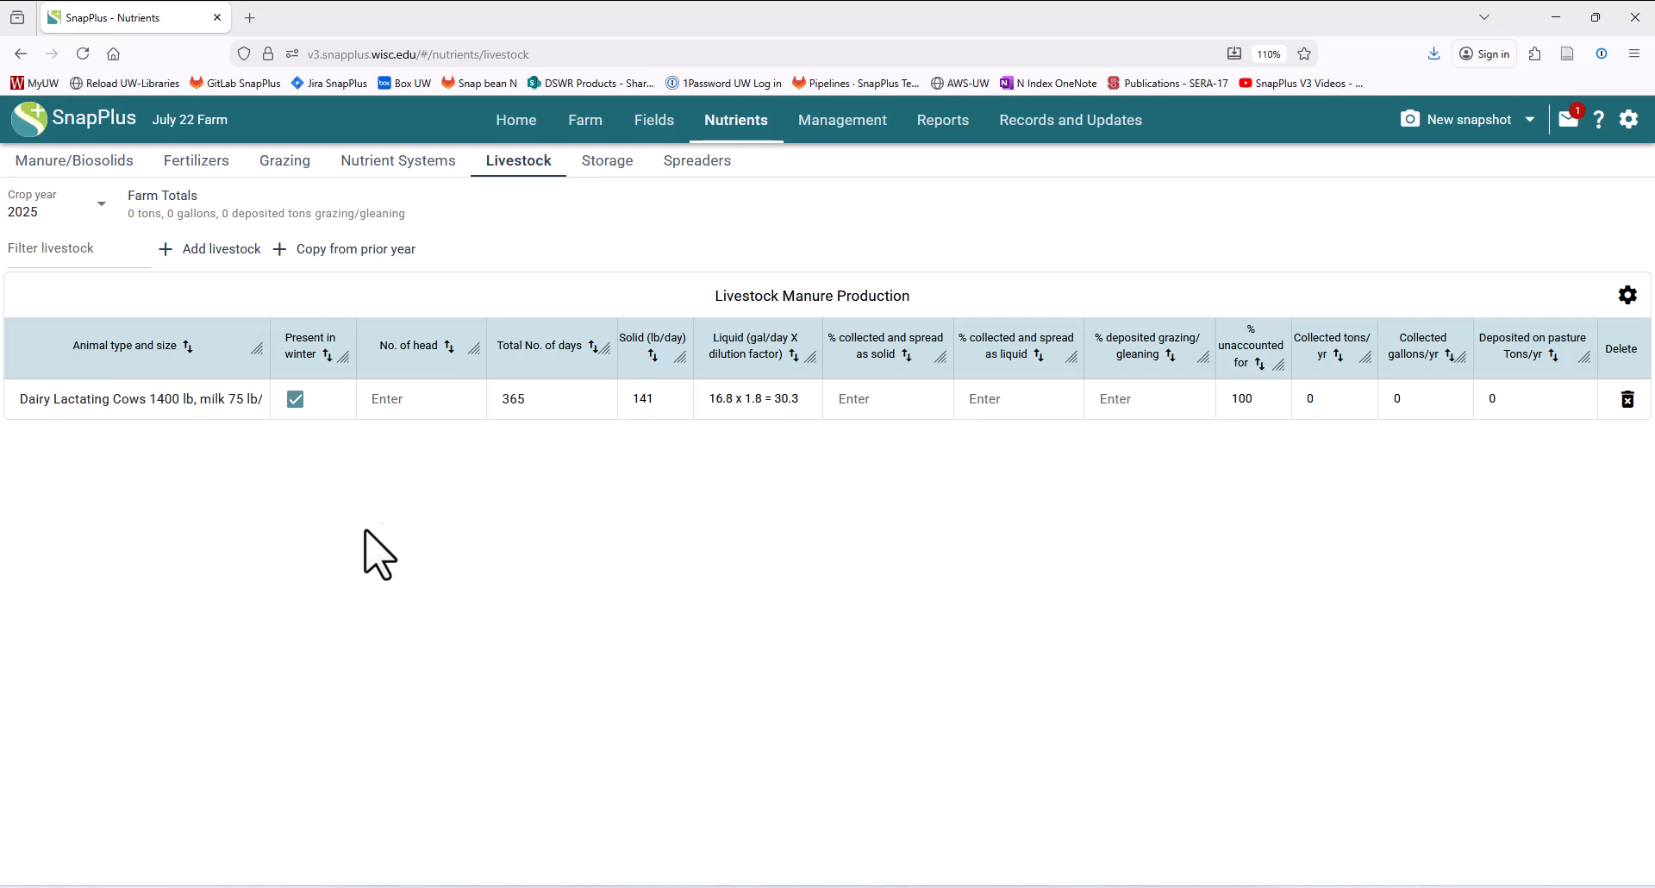
- Set the lactating cows to 200 head with 100% of manure collected and spread as liquid
click(400, 404)
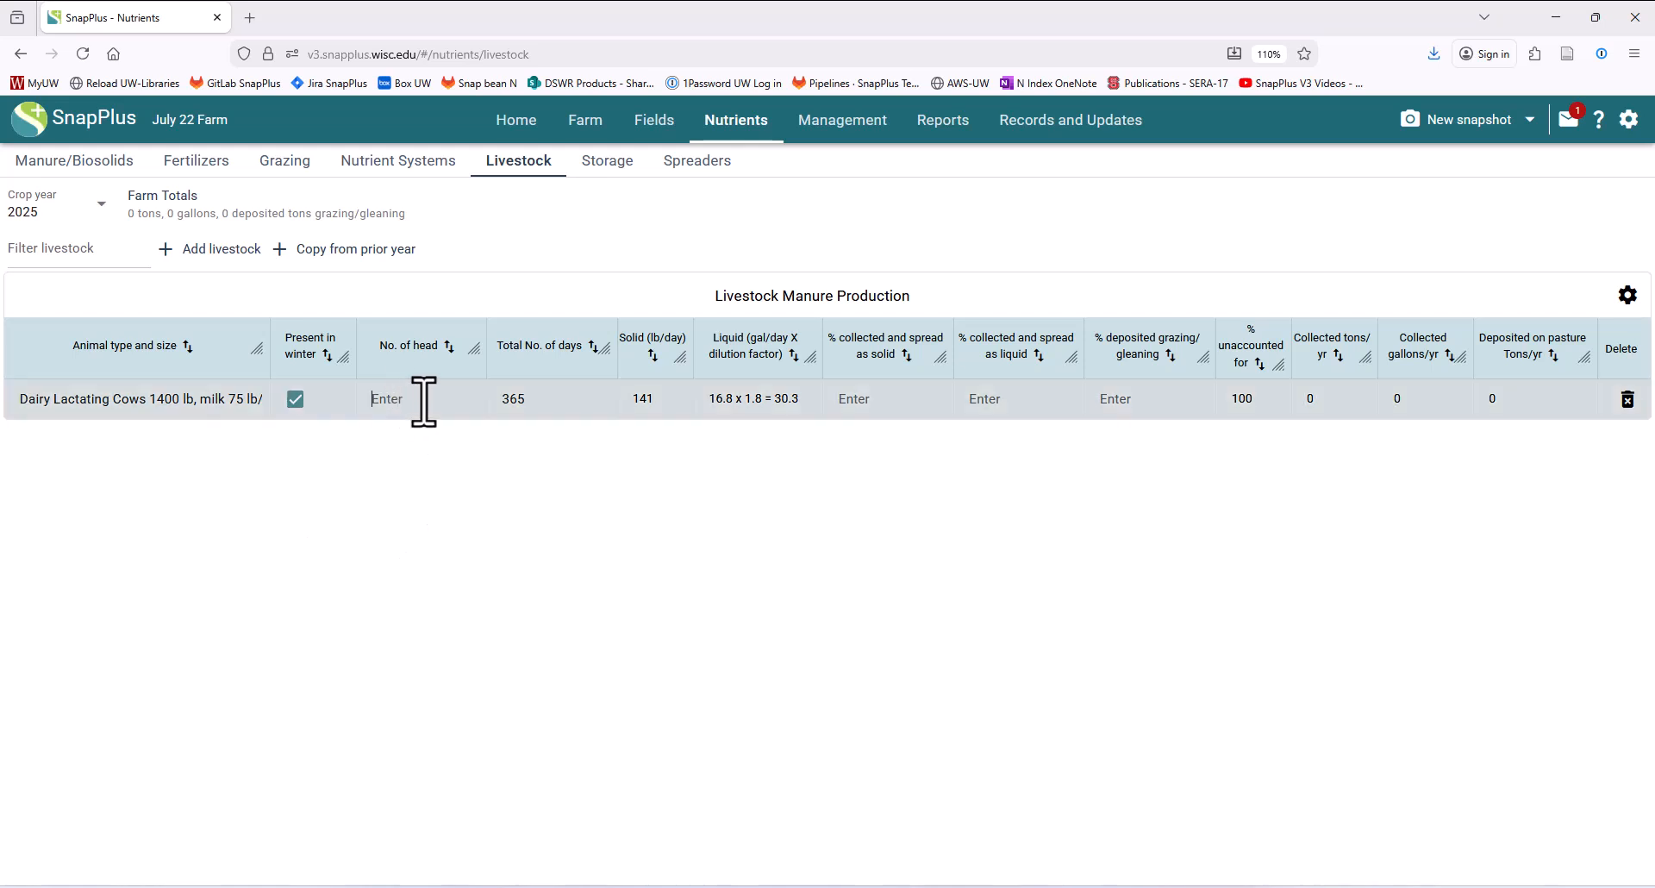
text(200)
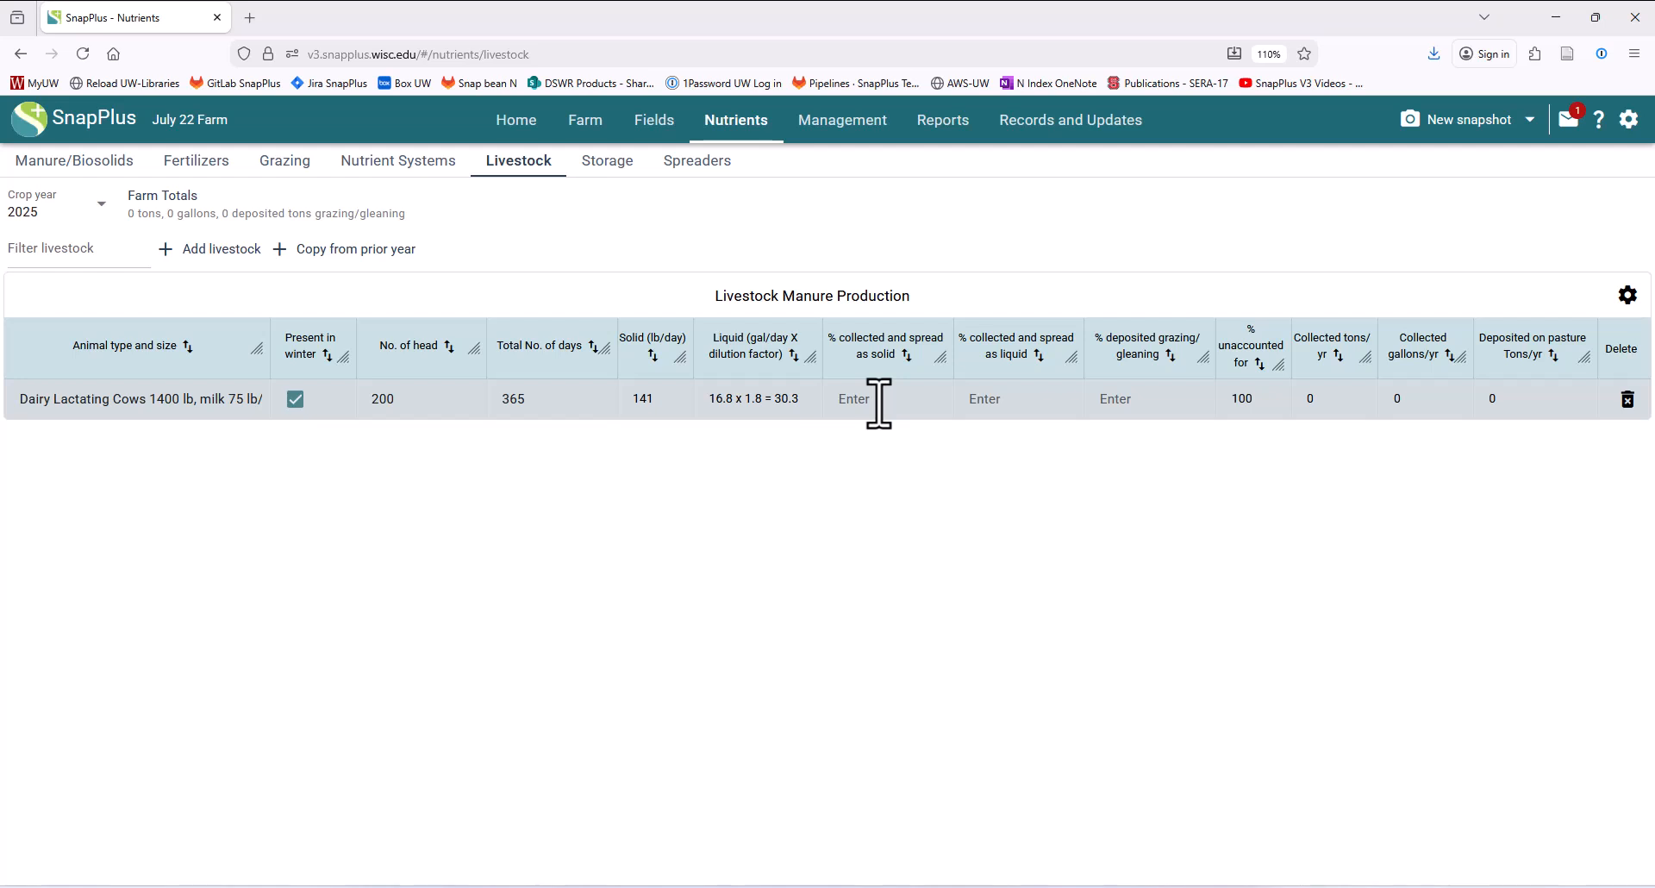
click(995, 399)
text(100)
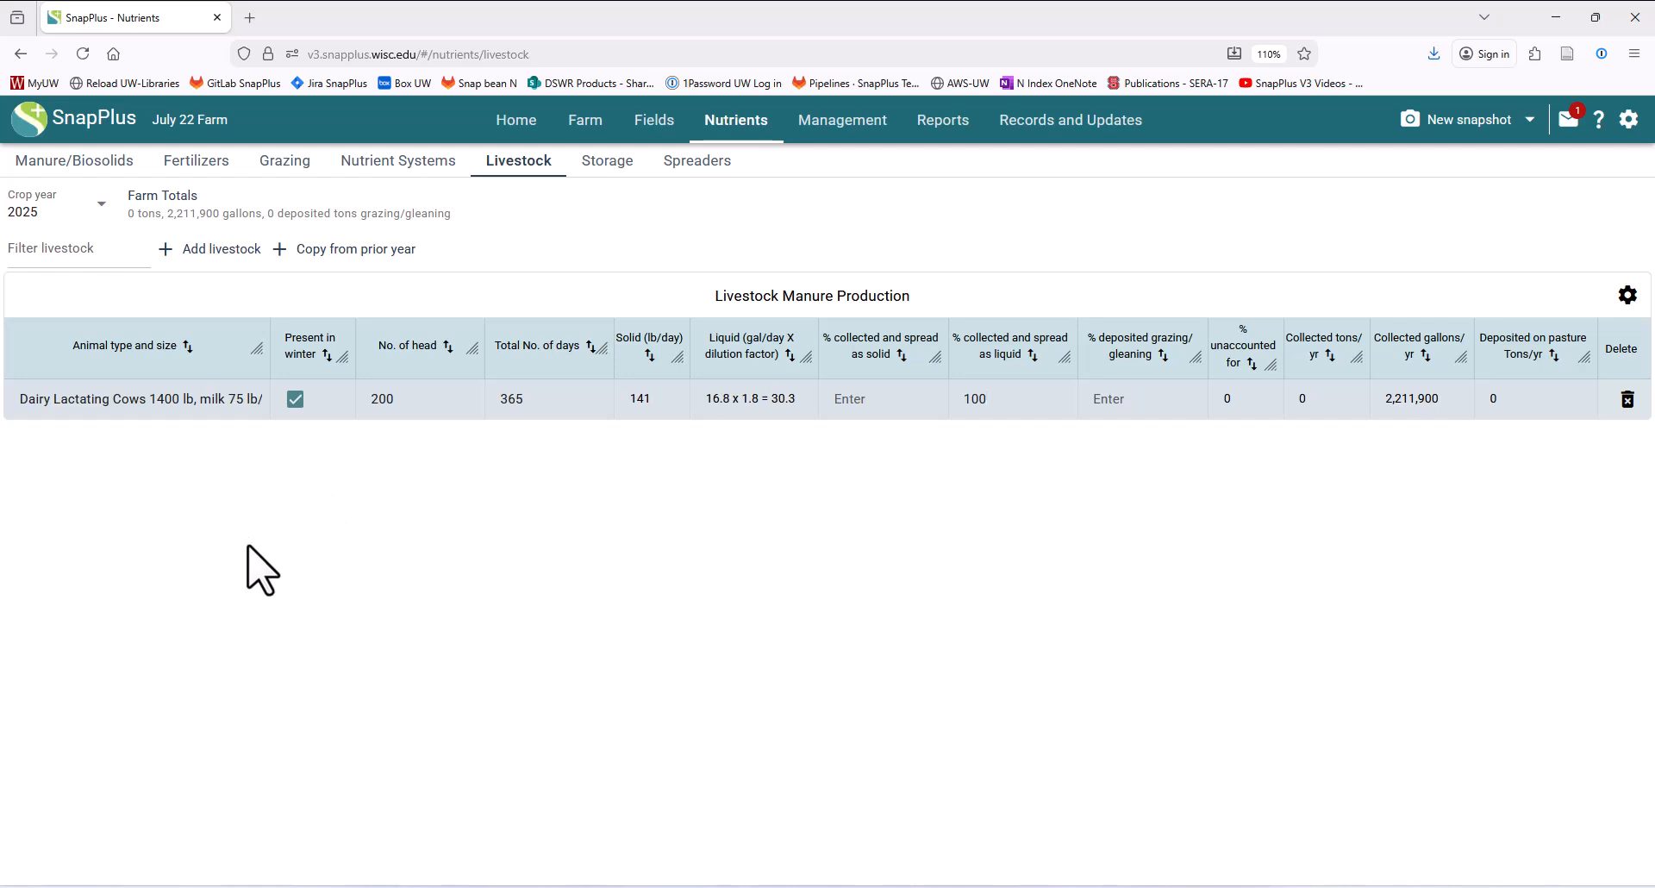
- Add Dairy Heifer 1000 lb livestock with 40 head and 100% of manure collected and spread as solid
click(211, 250)
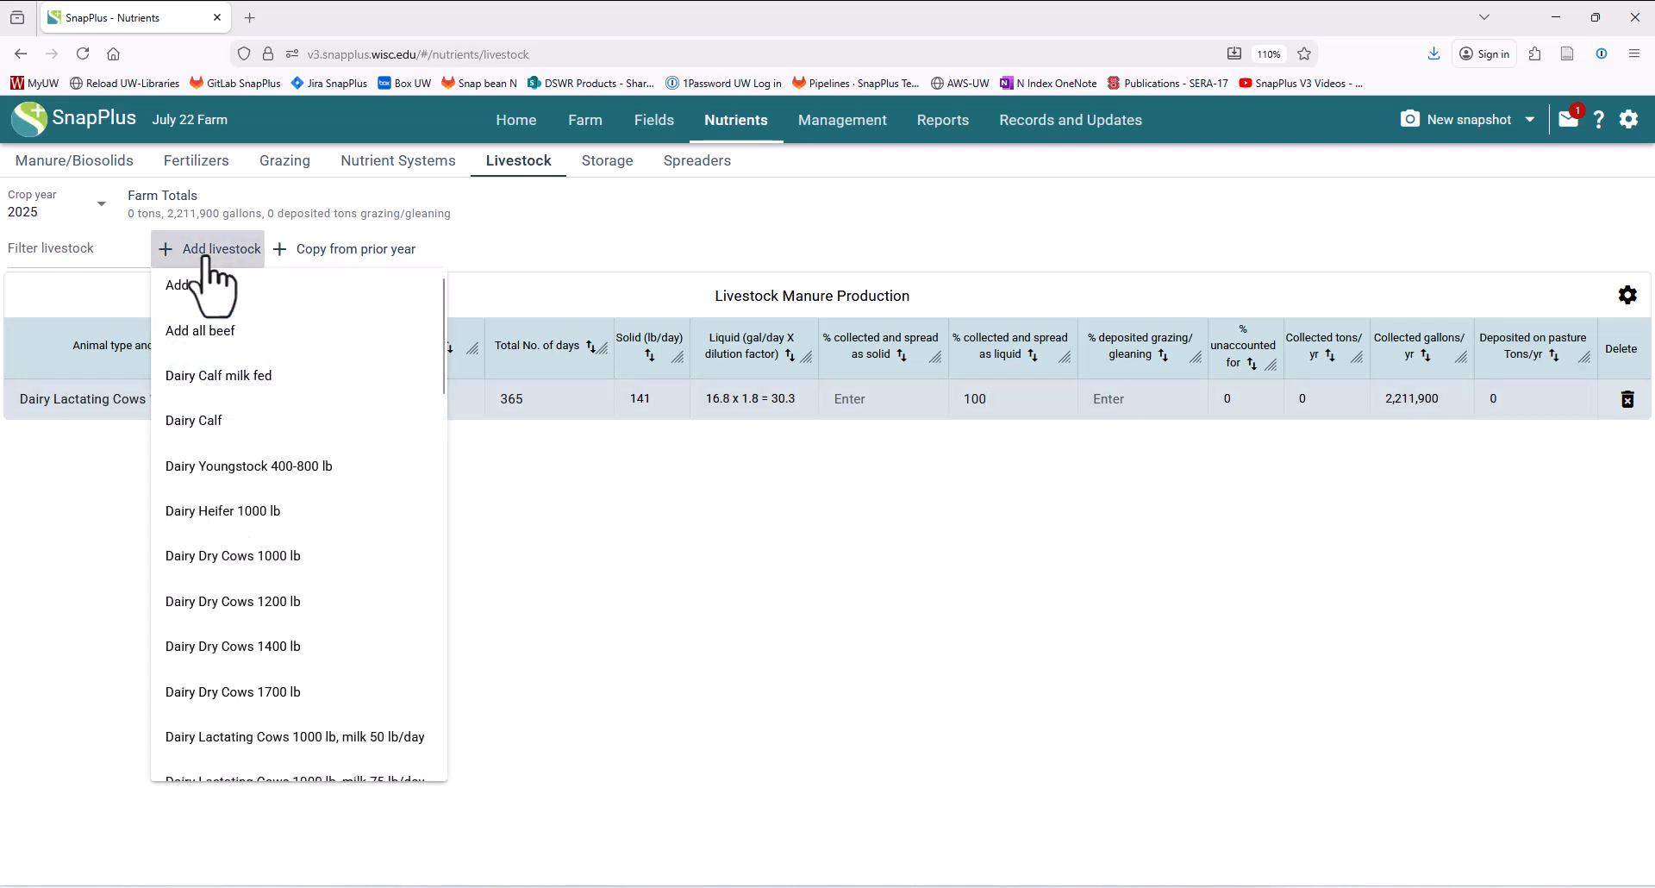
click(226, 512)
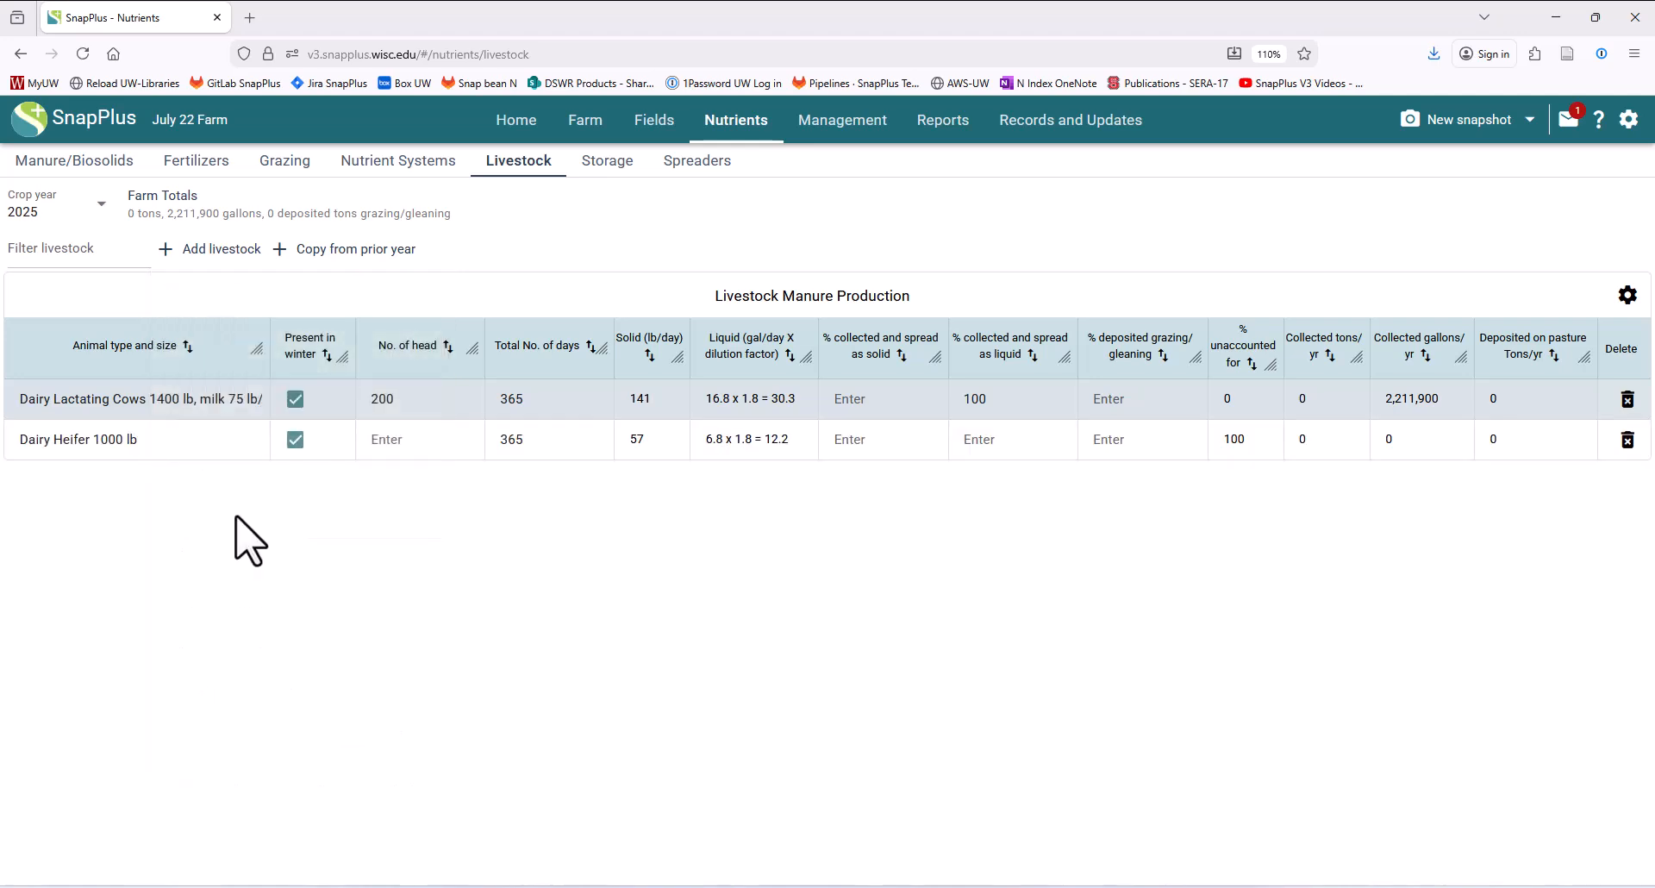
click(402, 442)
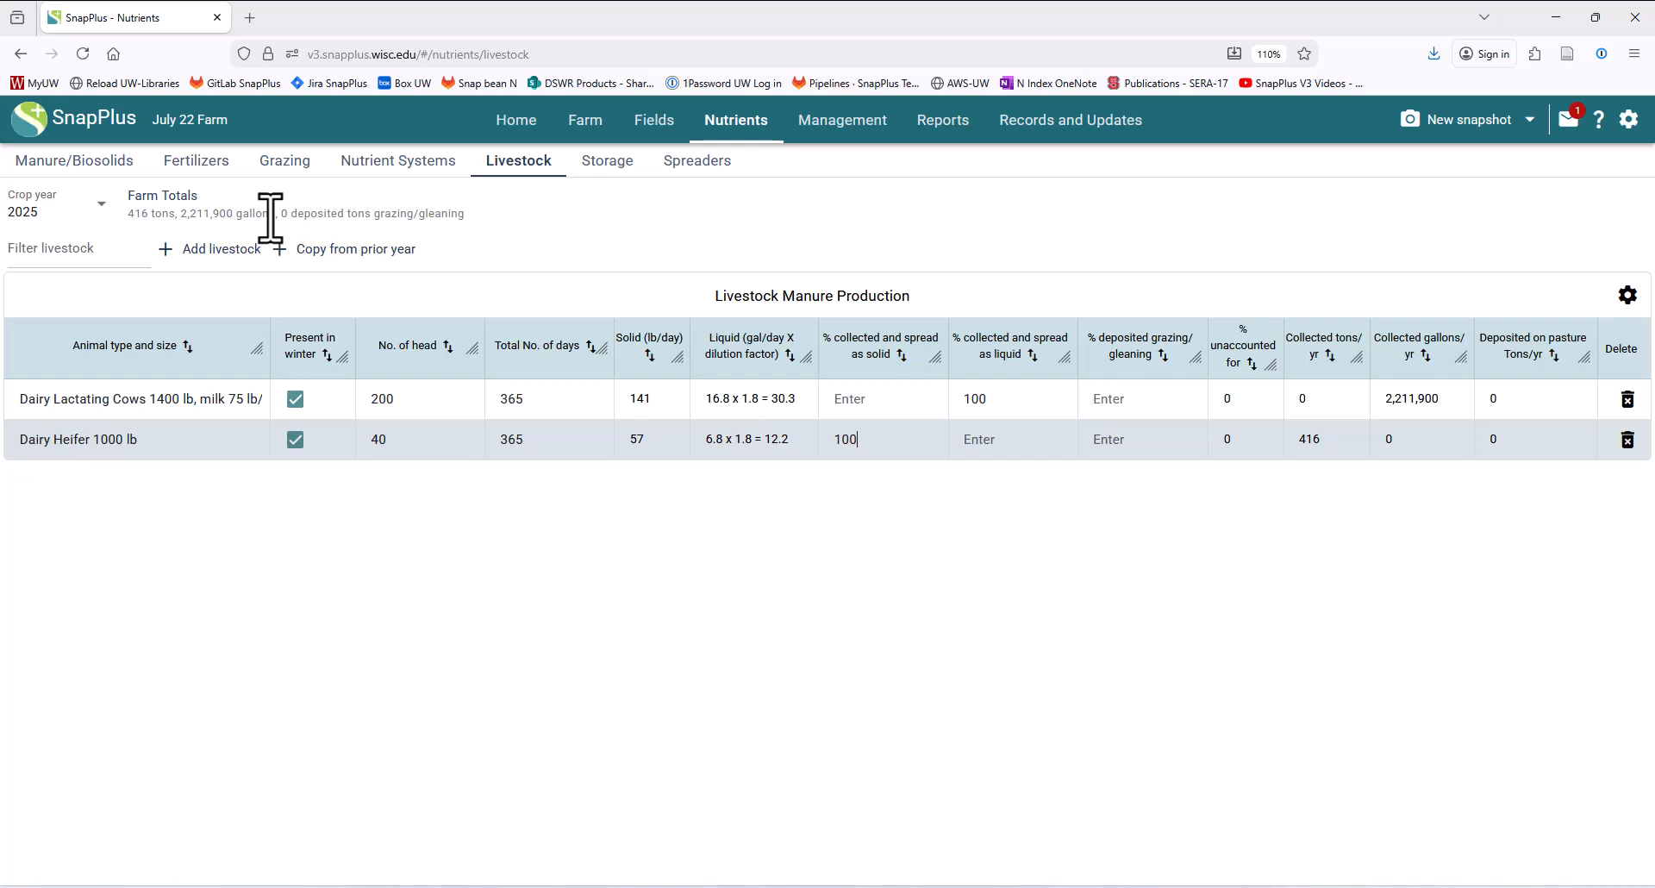
- Add Dairy Dry Cows 1200 lb with 40 head, 75% collected and spread as solid and 25% deposited grazing/gleaning
click(213, 252)
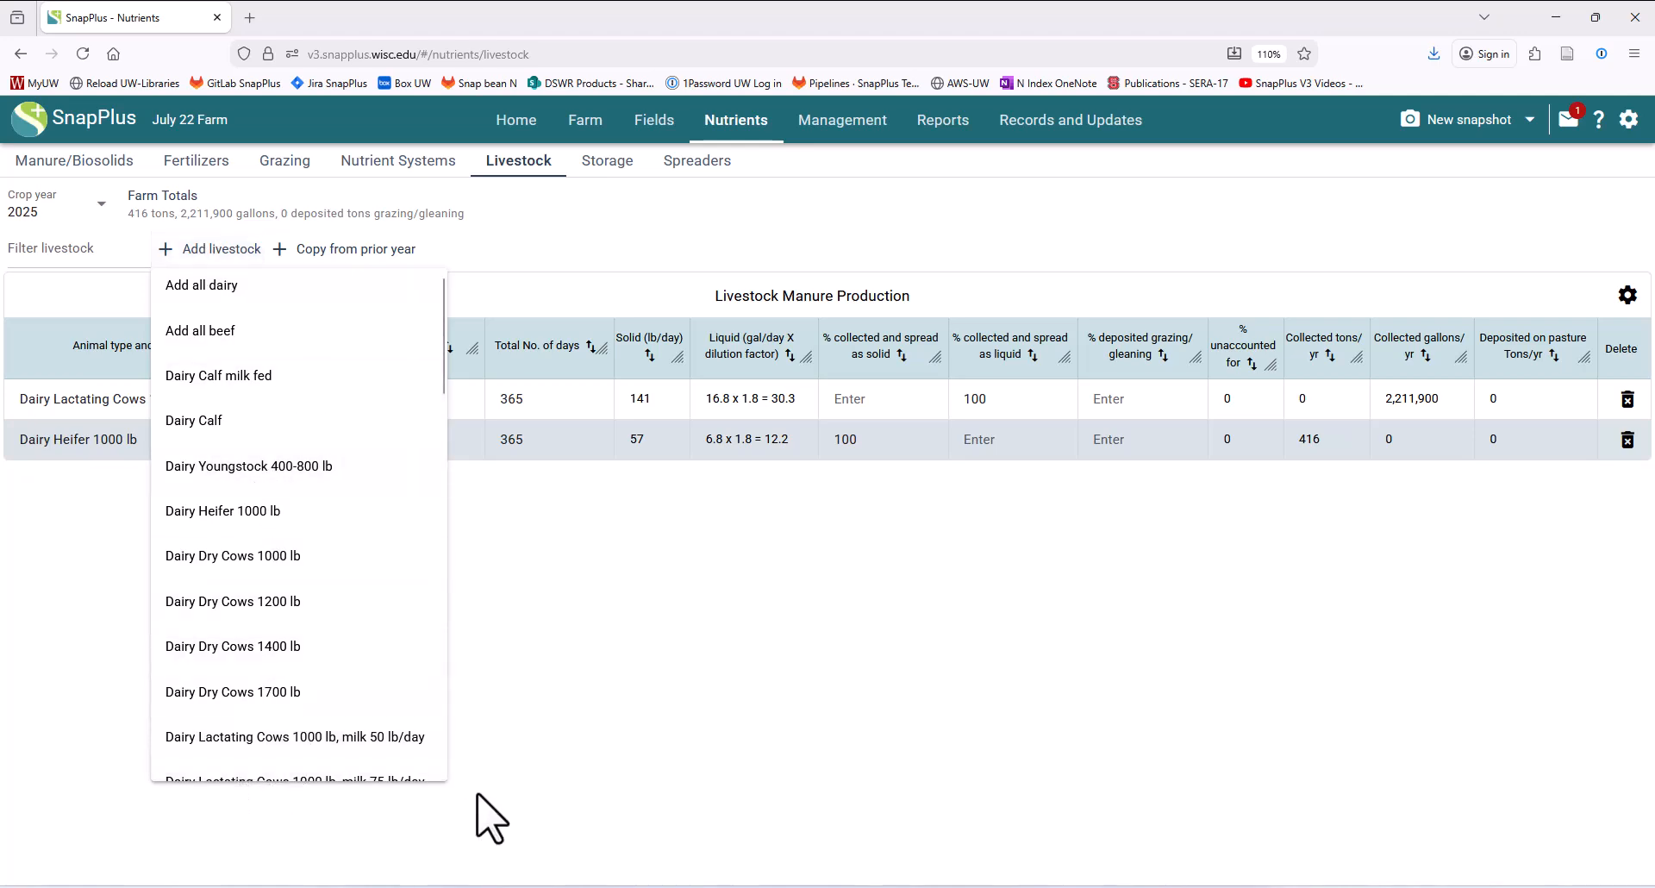
click(250, 601)
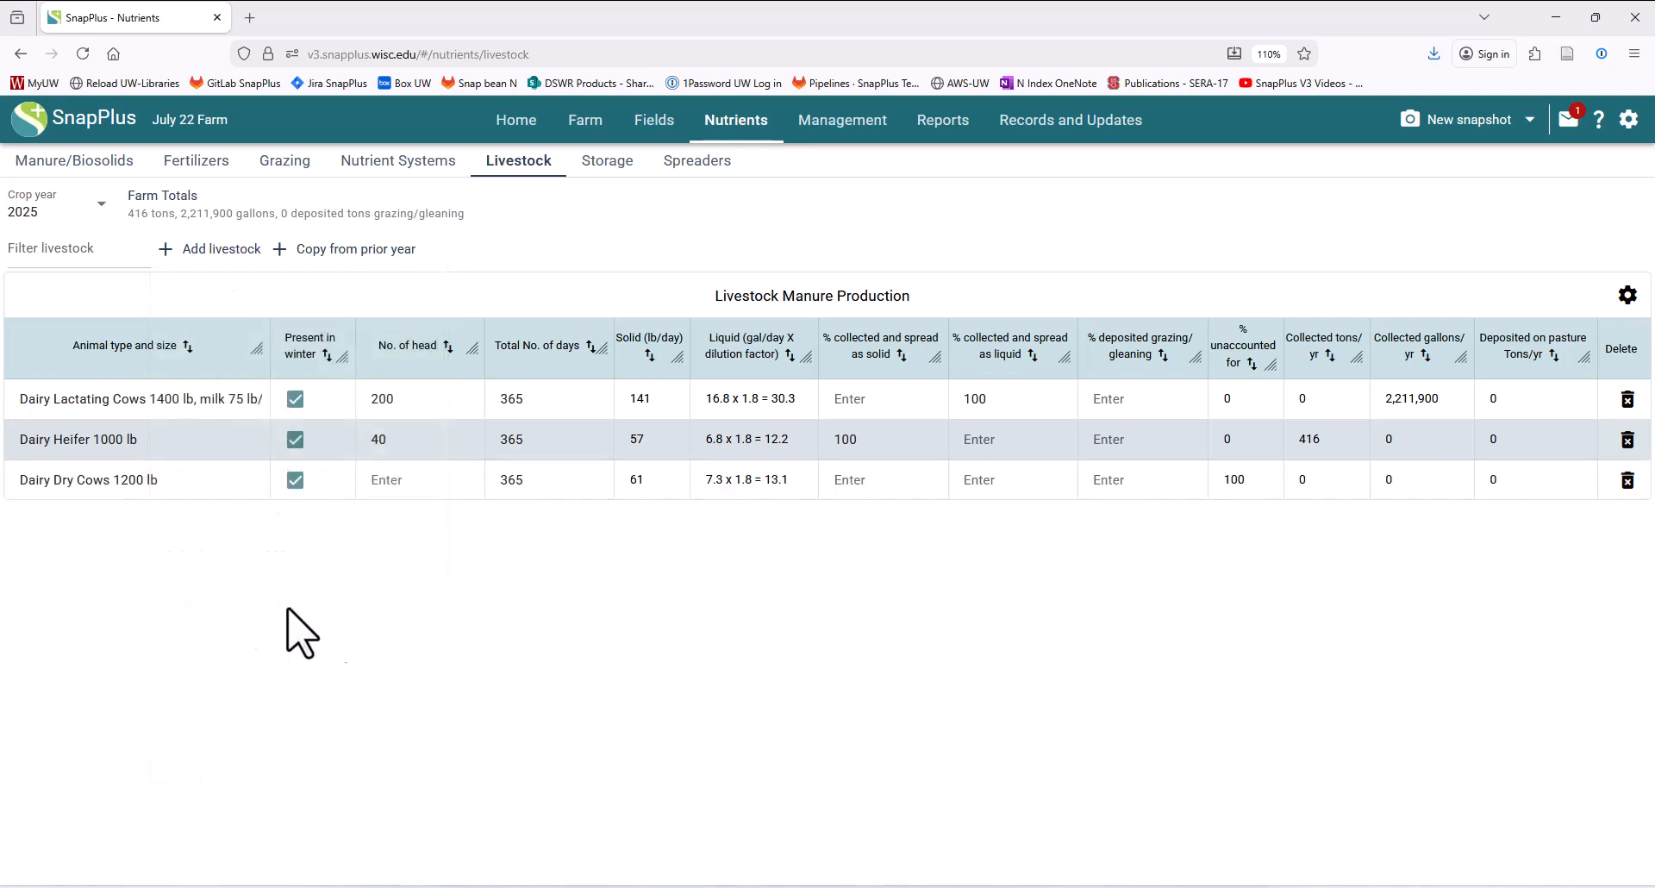
click(417, 476)
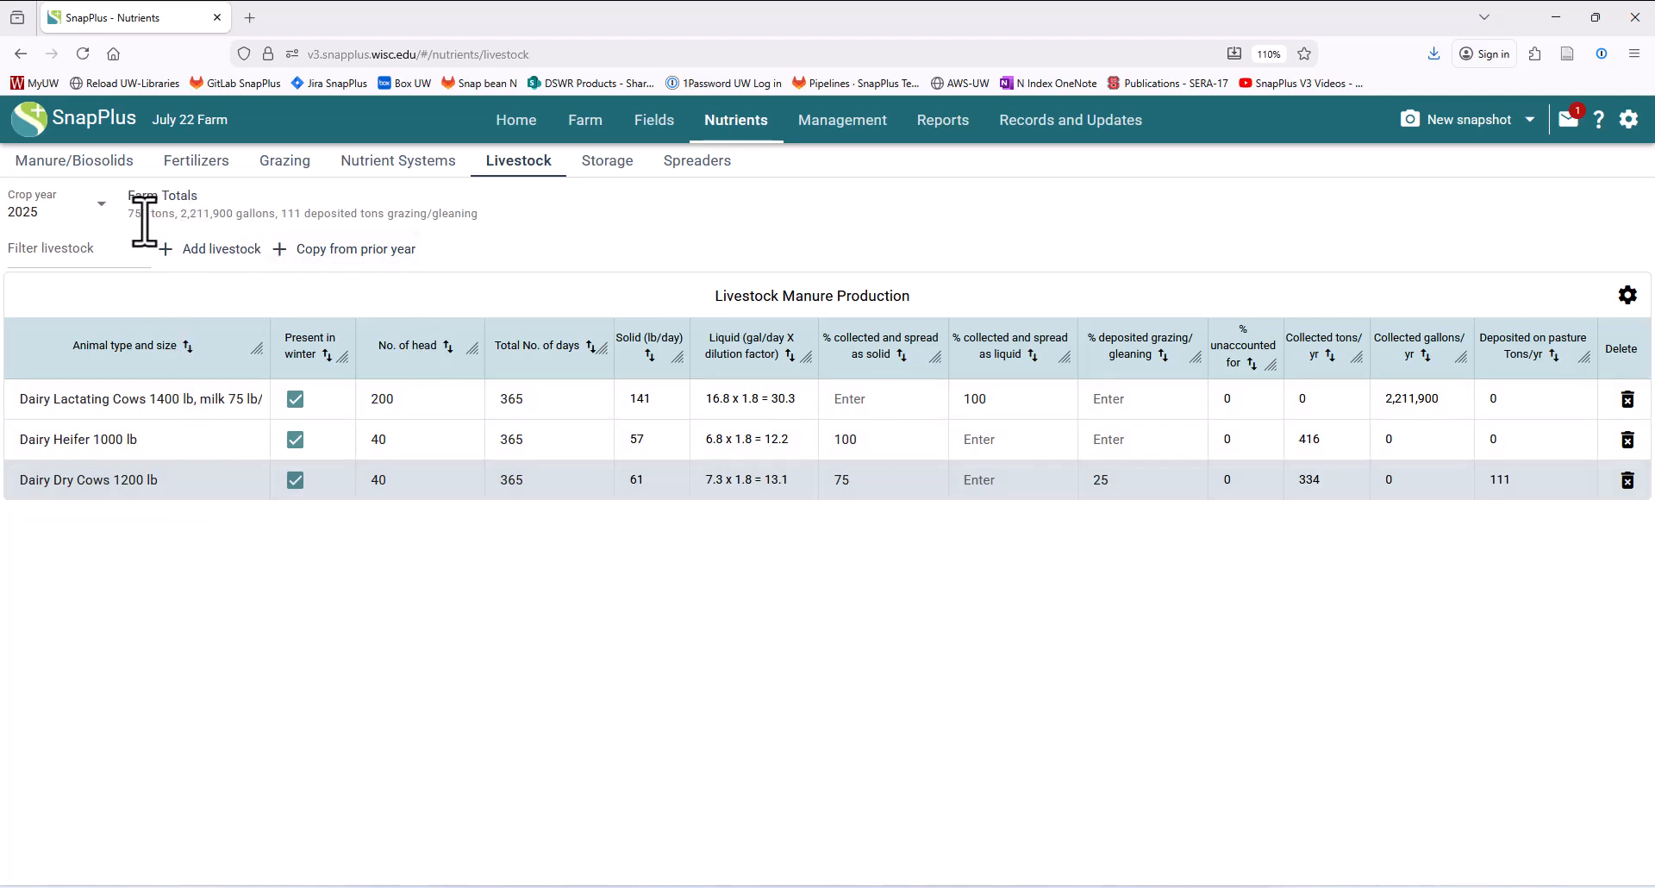
- Enter the livestock page's farm total of 750 tons as Bedded Pack's available annual quantity for crop year 2025
click(92, 164)
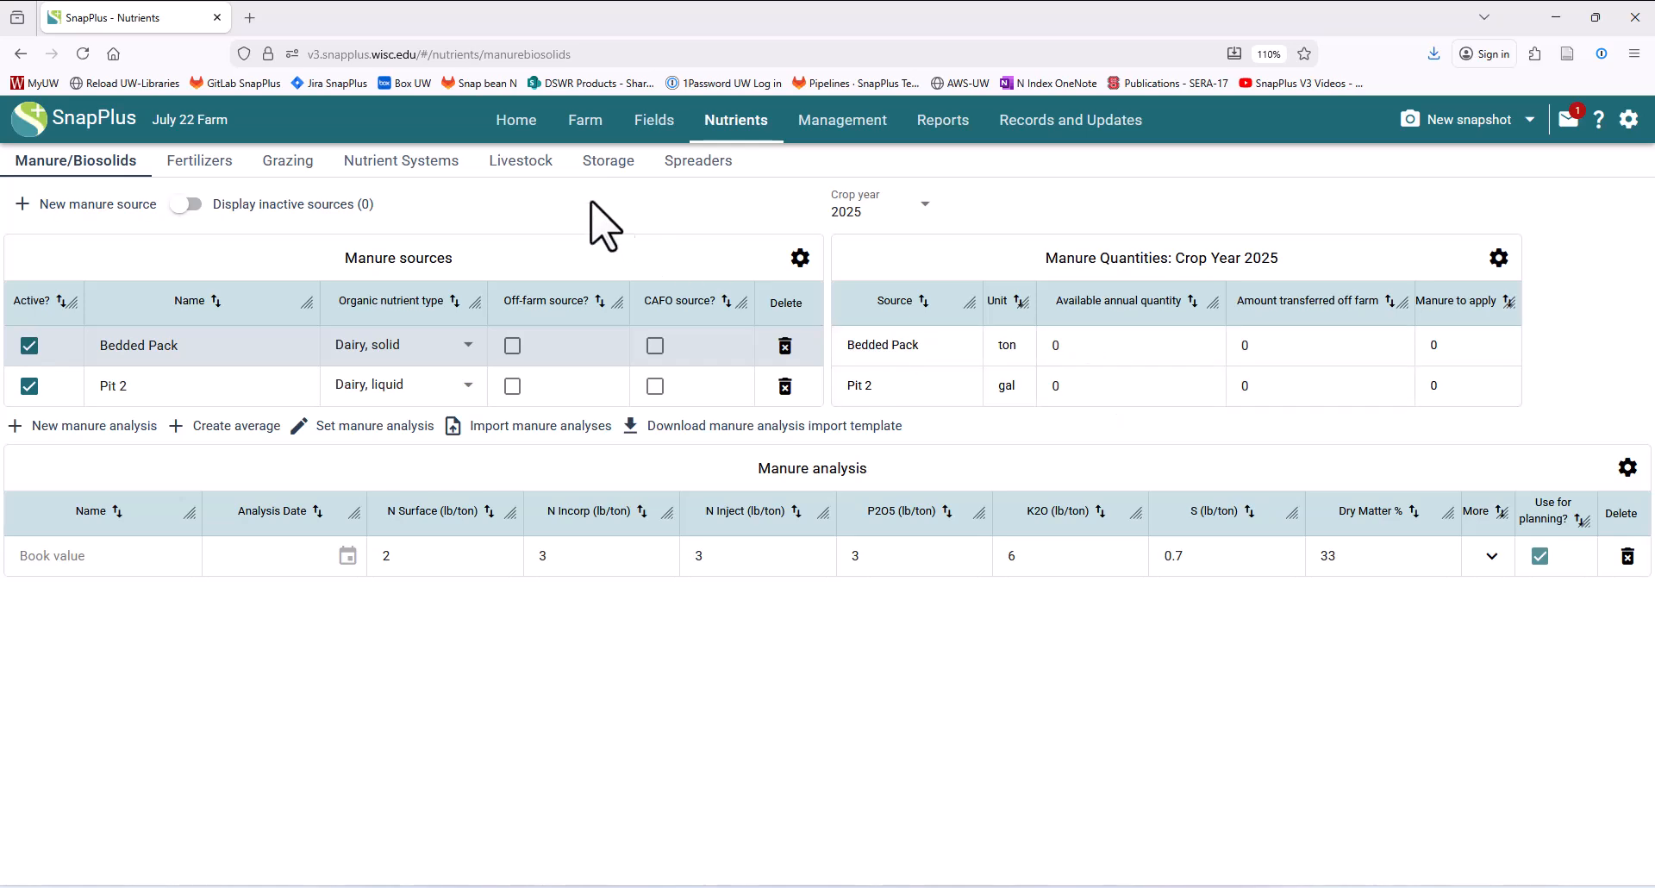
click(527, 166)
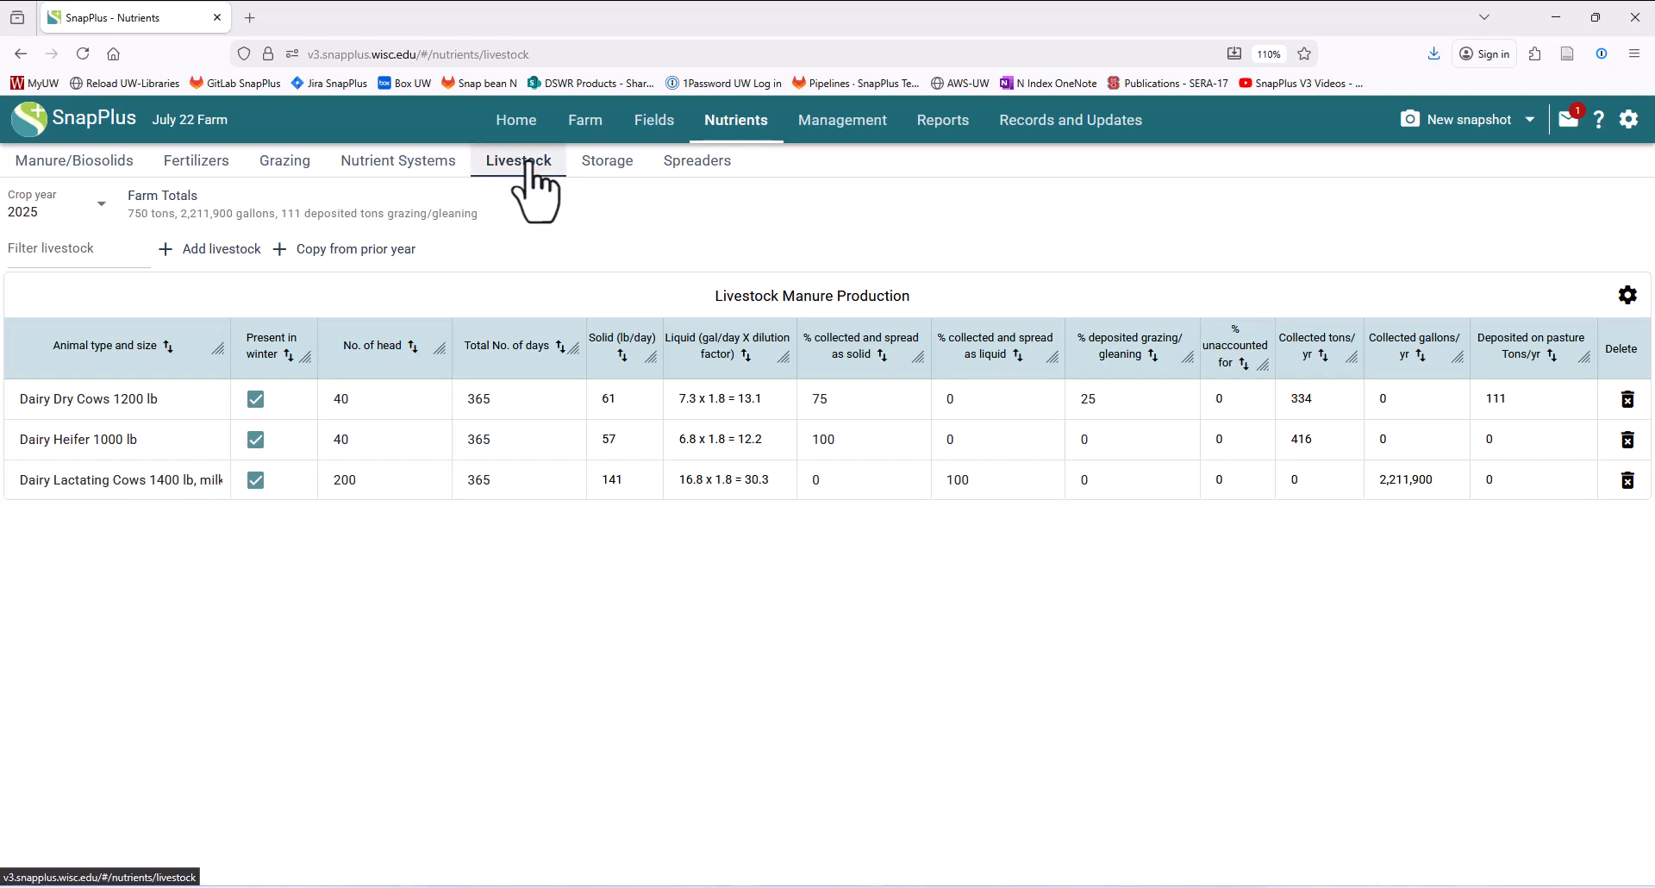
click(69, 164)
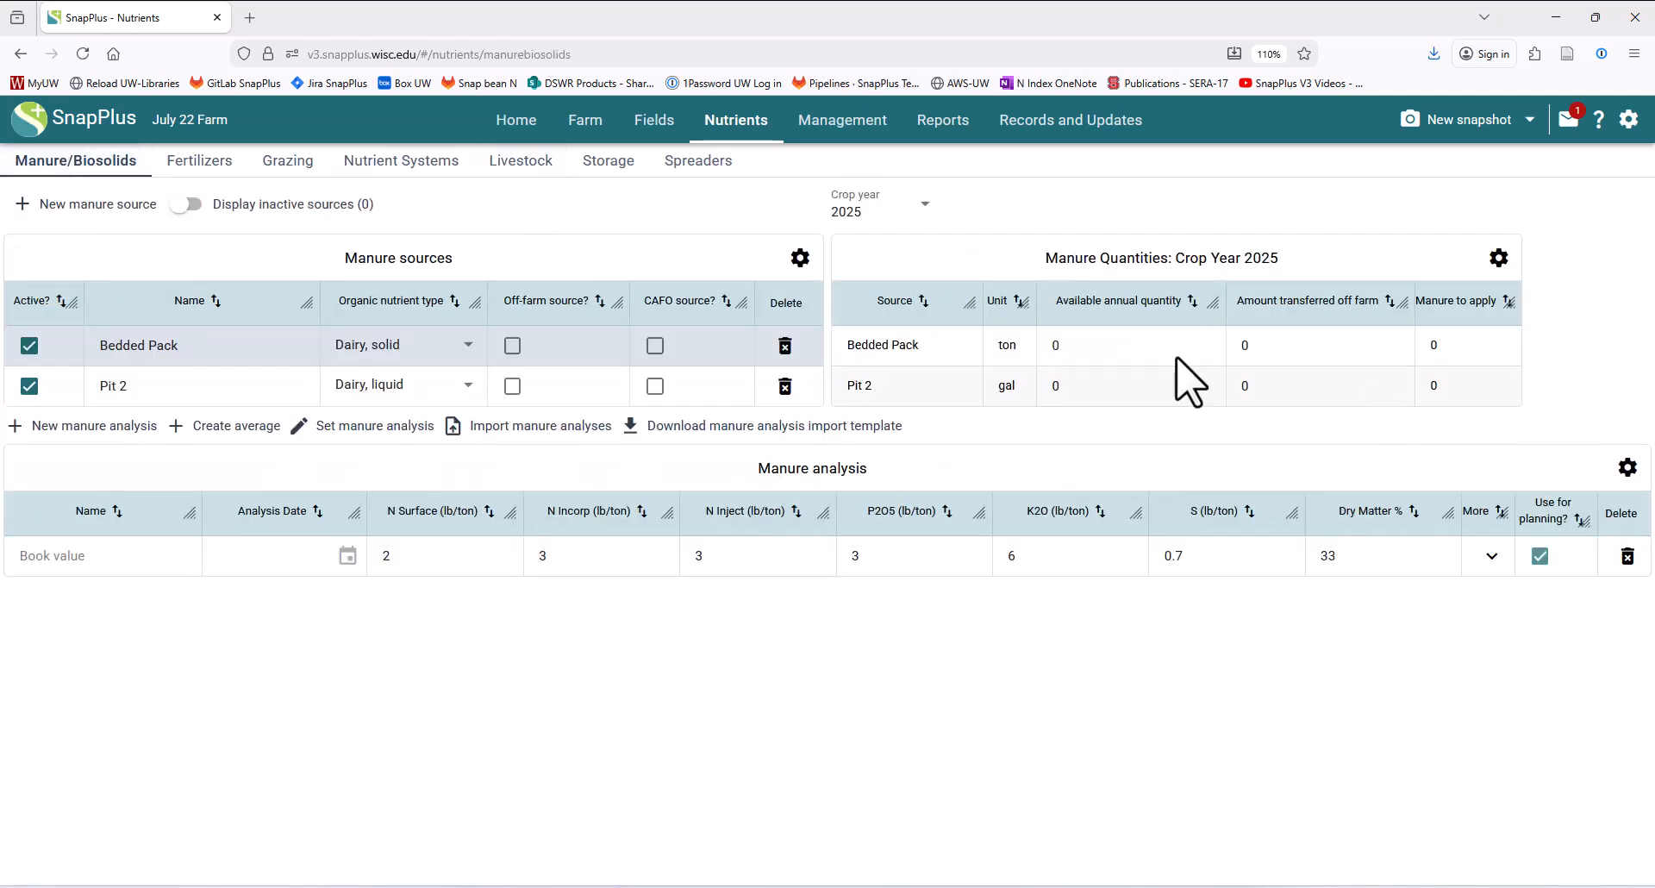
click(1055, 349)
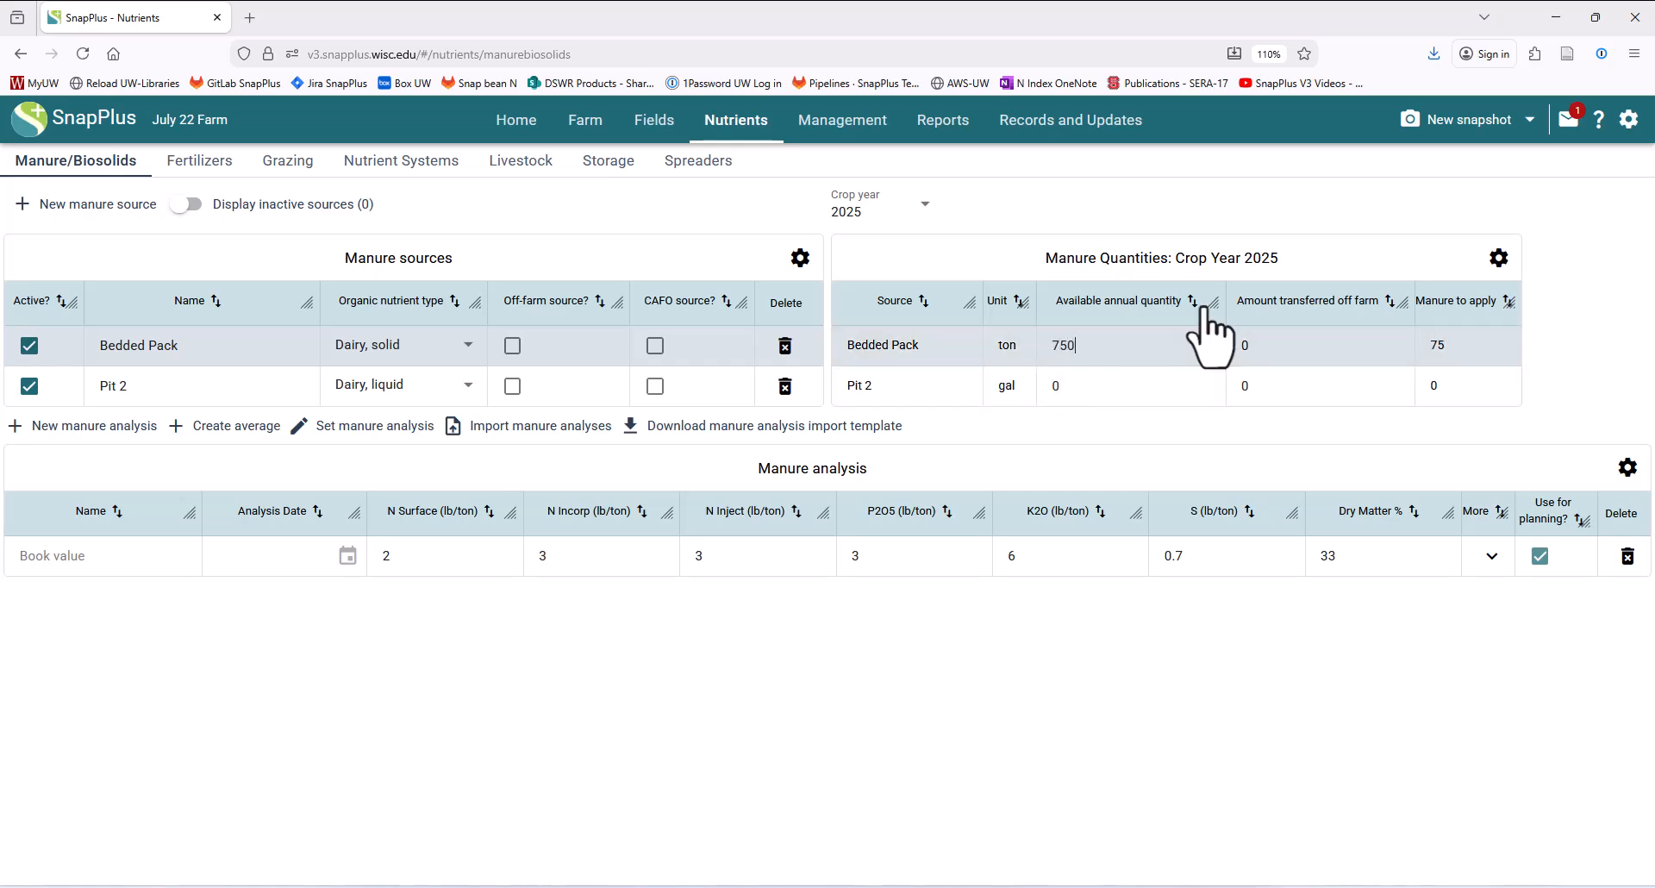
- Copy the prior year's livestock entries into crop year 2026
click(521, 160)
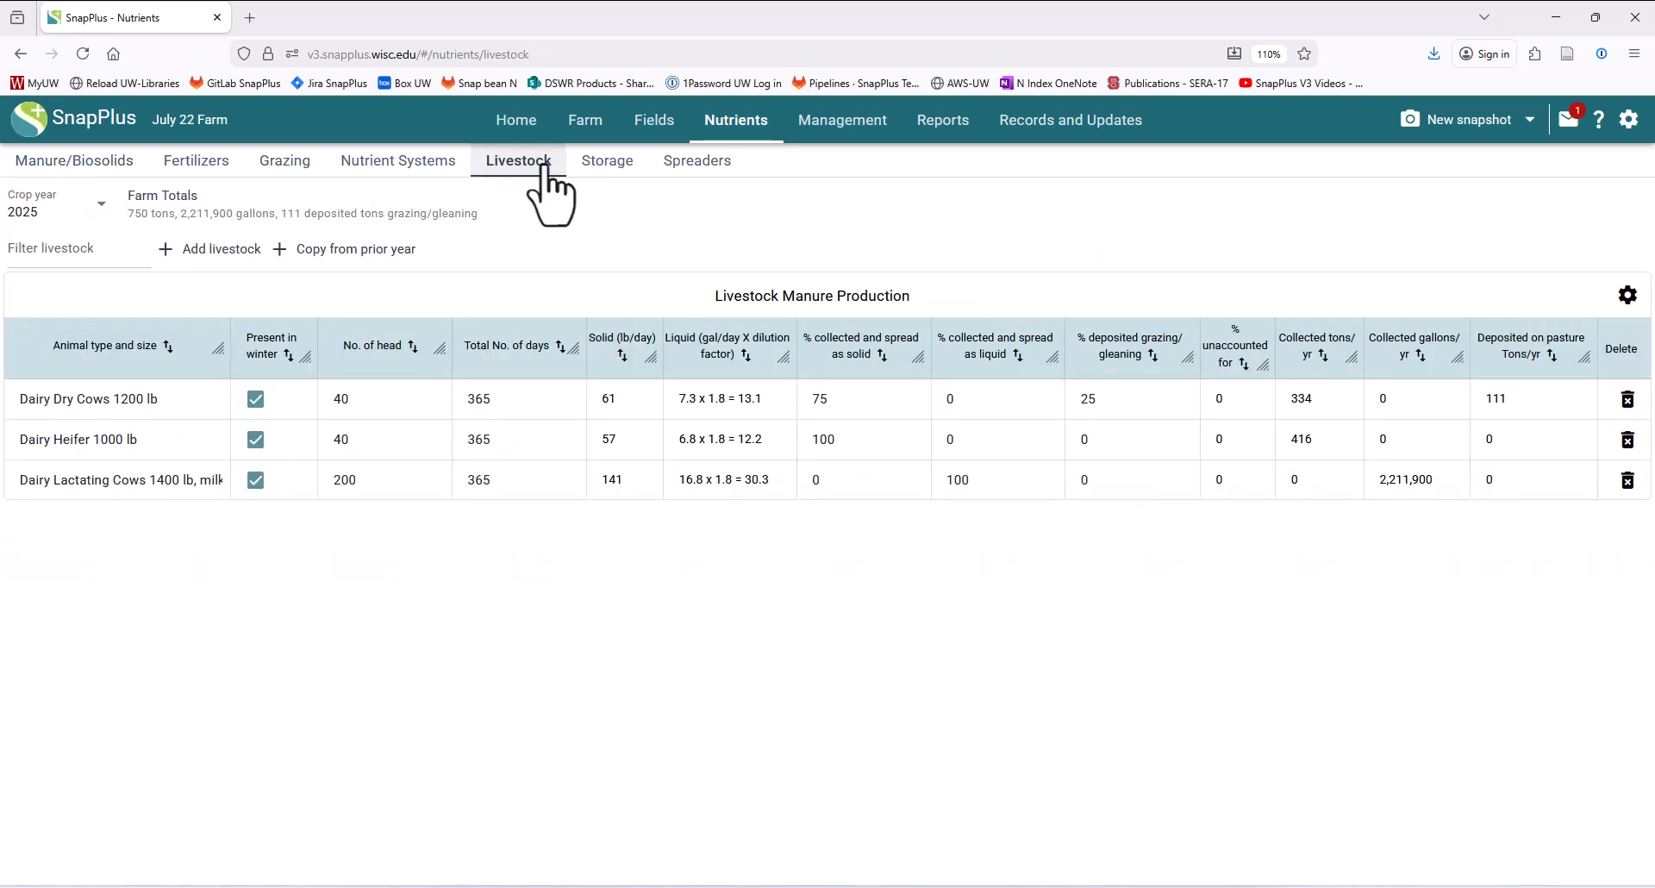
click(61, 205)
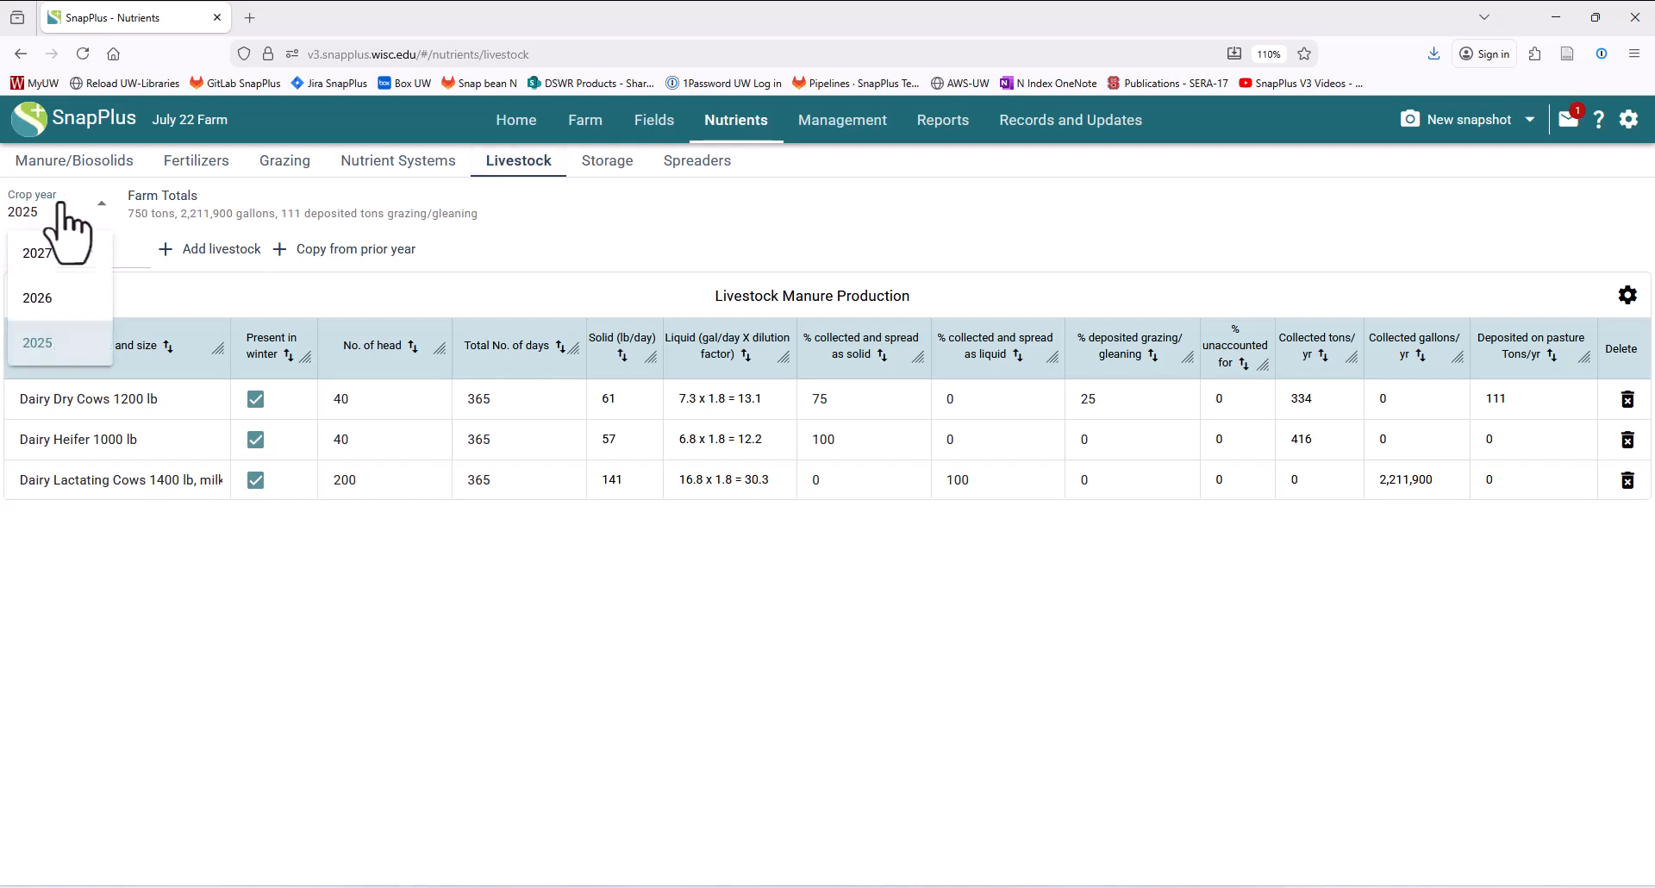
click(41, 298)
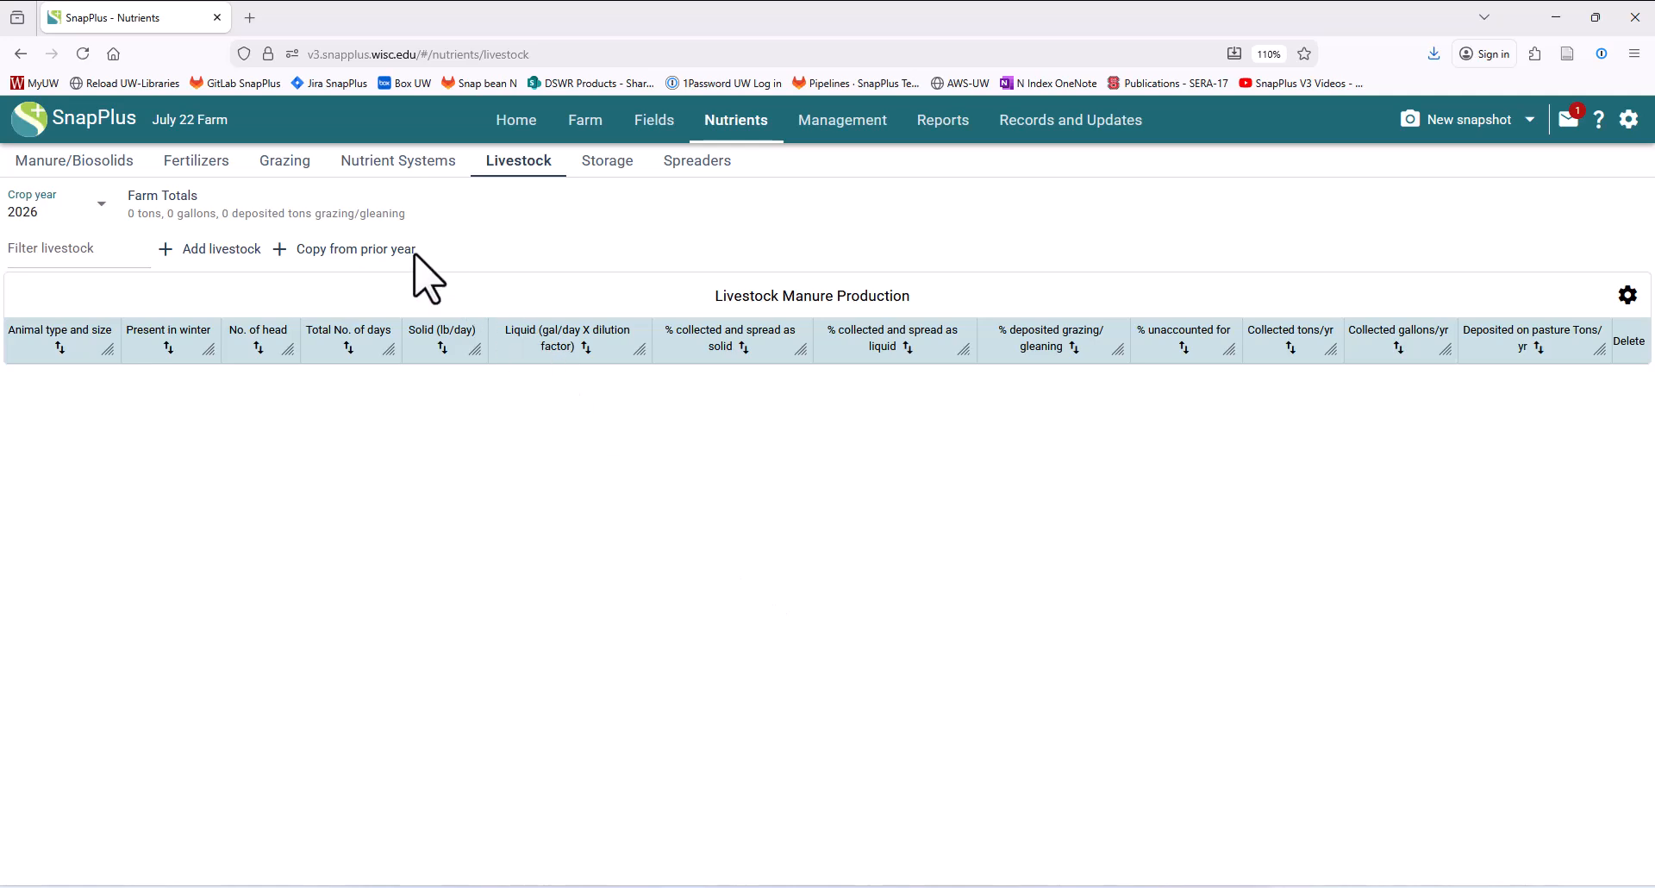
click(360, 259)
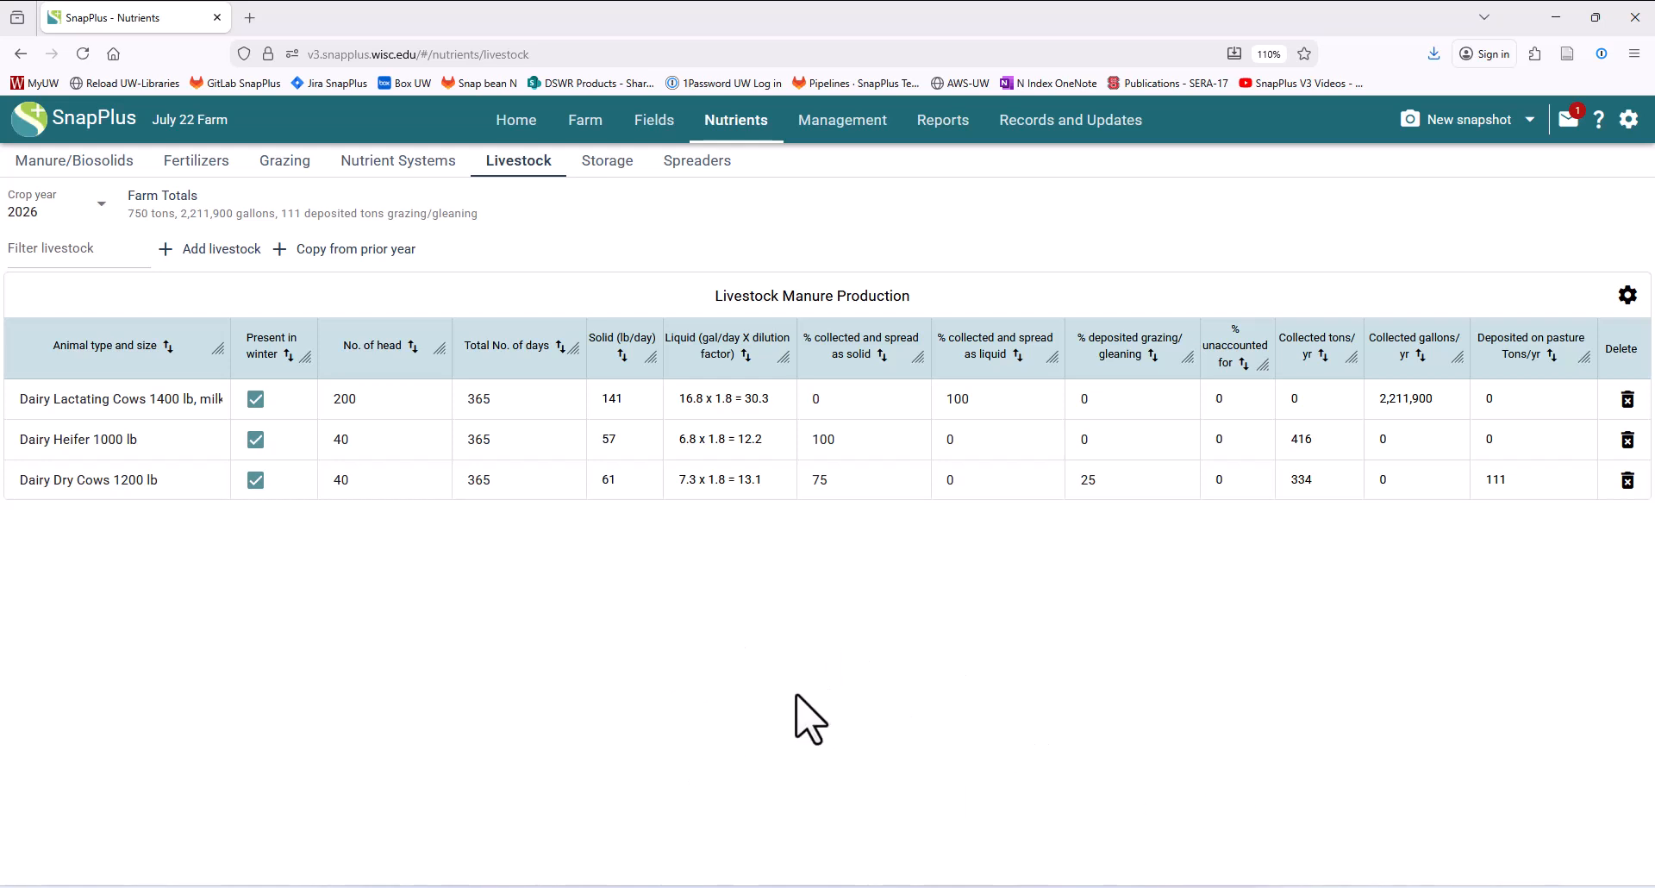
- Add a manure storage named Pit Manure for 2025 and set its unit to gallons
click(607, 161)
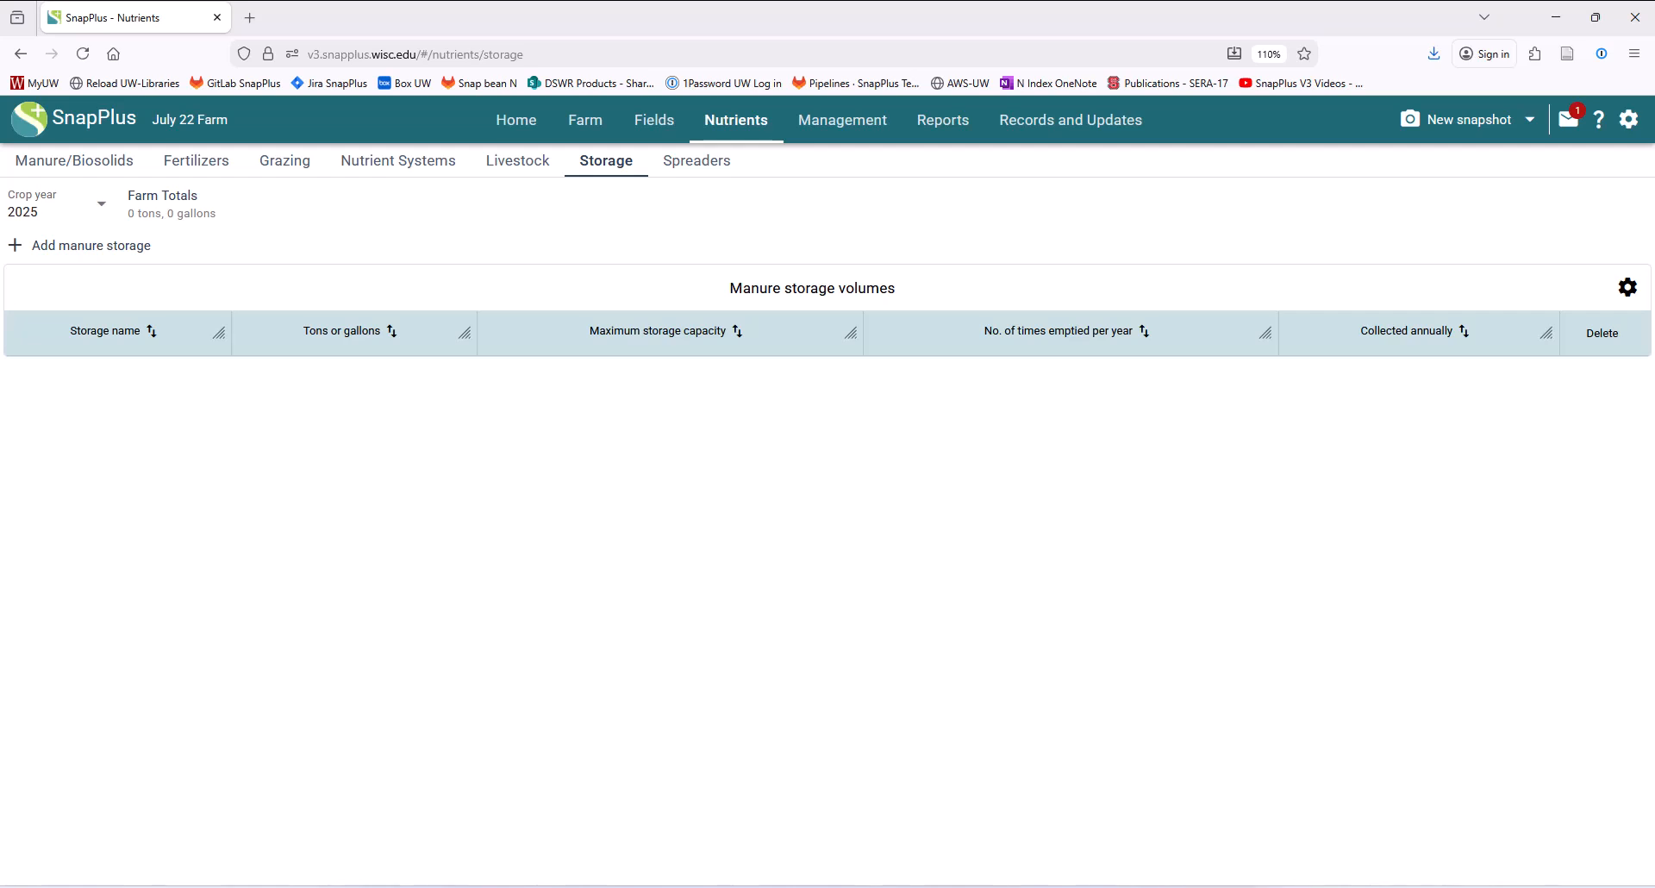
click(83, 249)
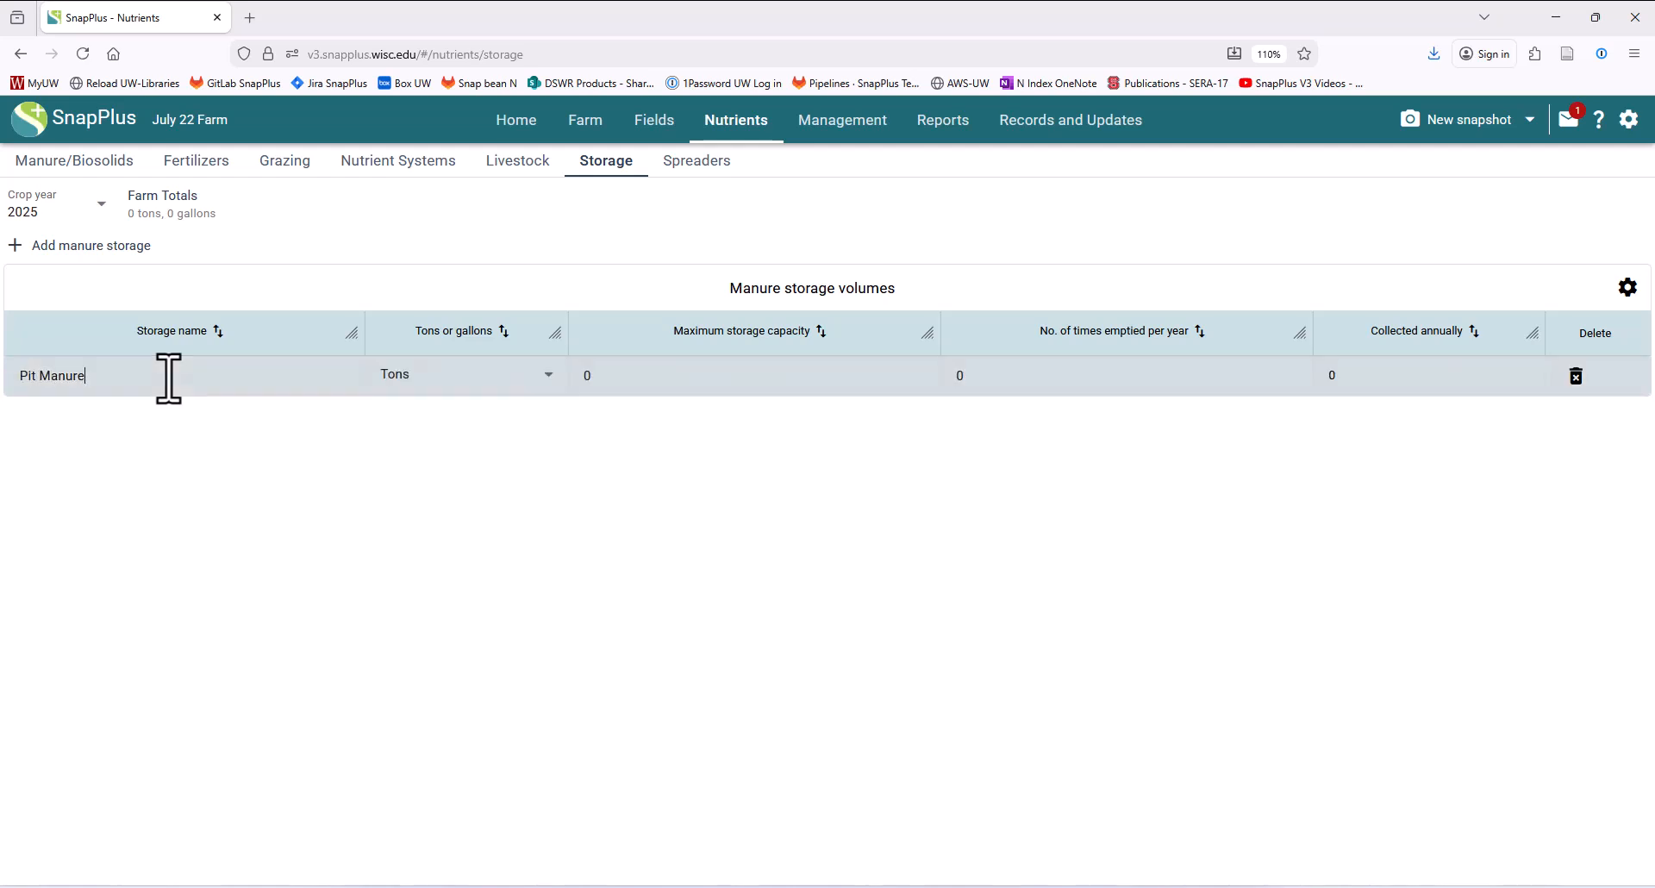
click(447, 379)
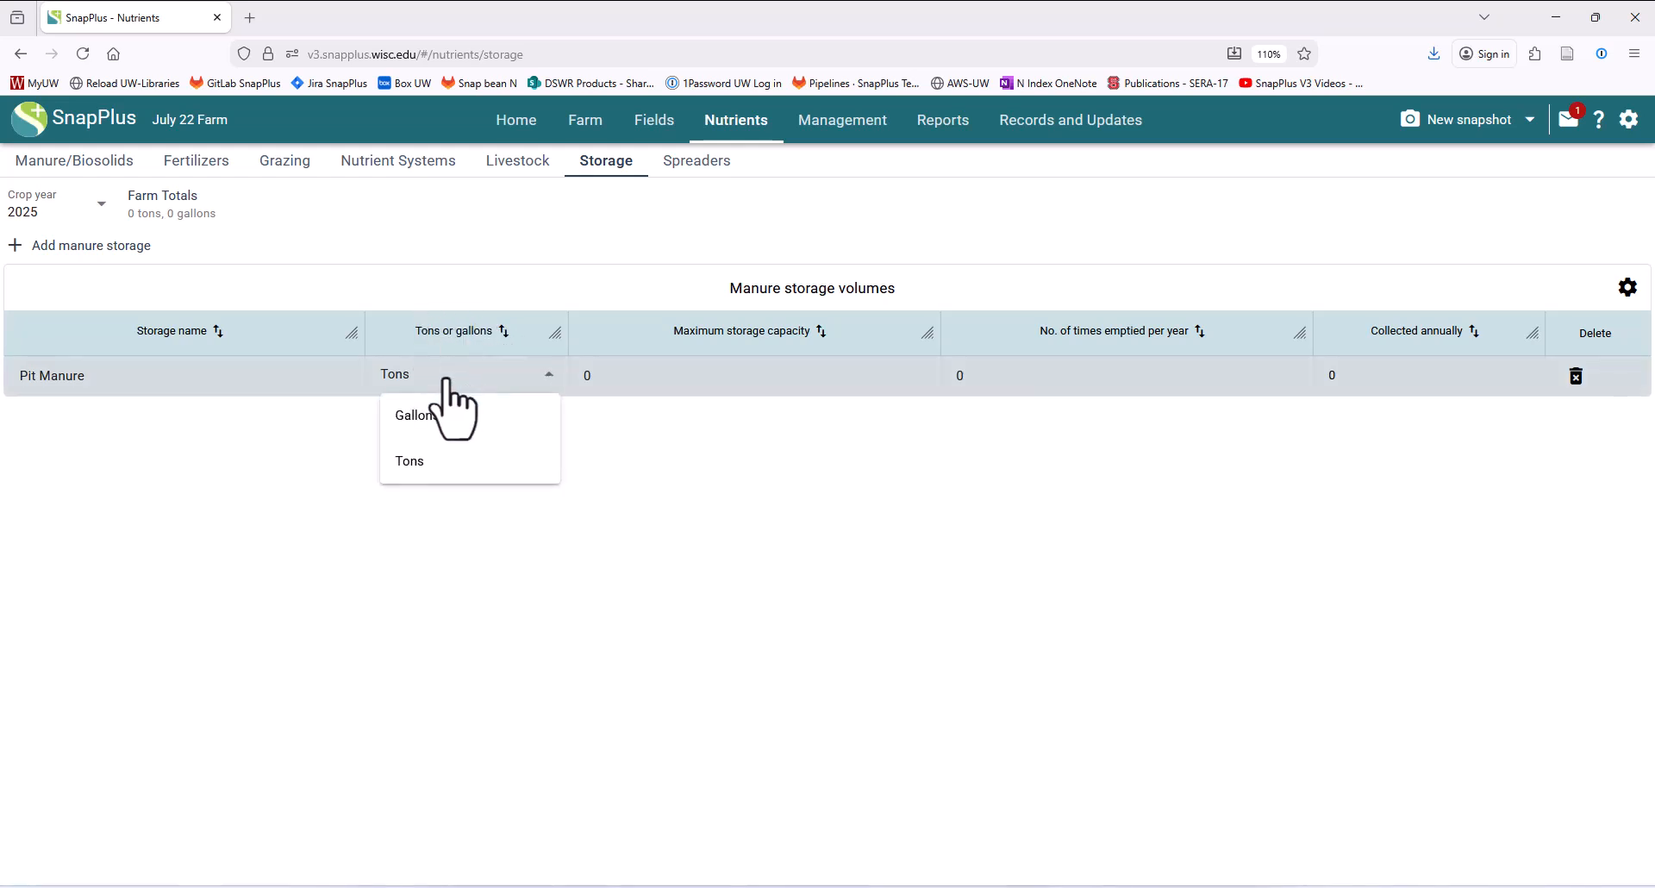
click(439, 415)
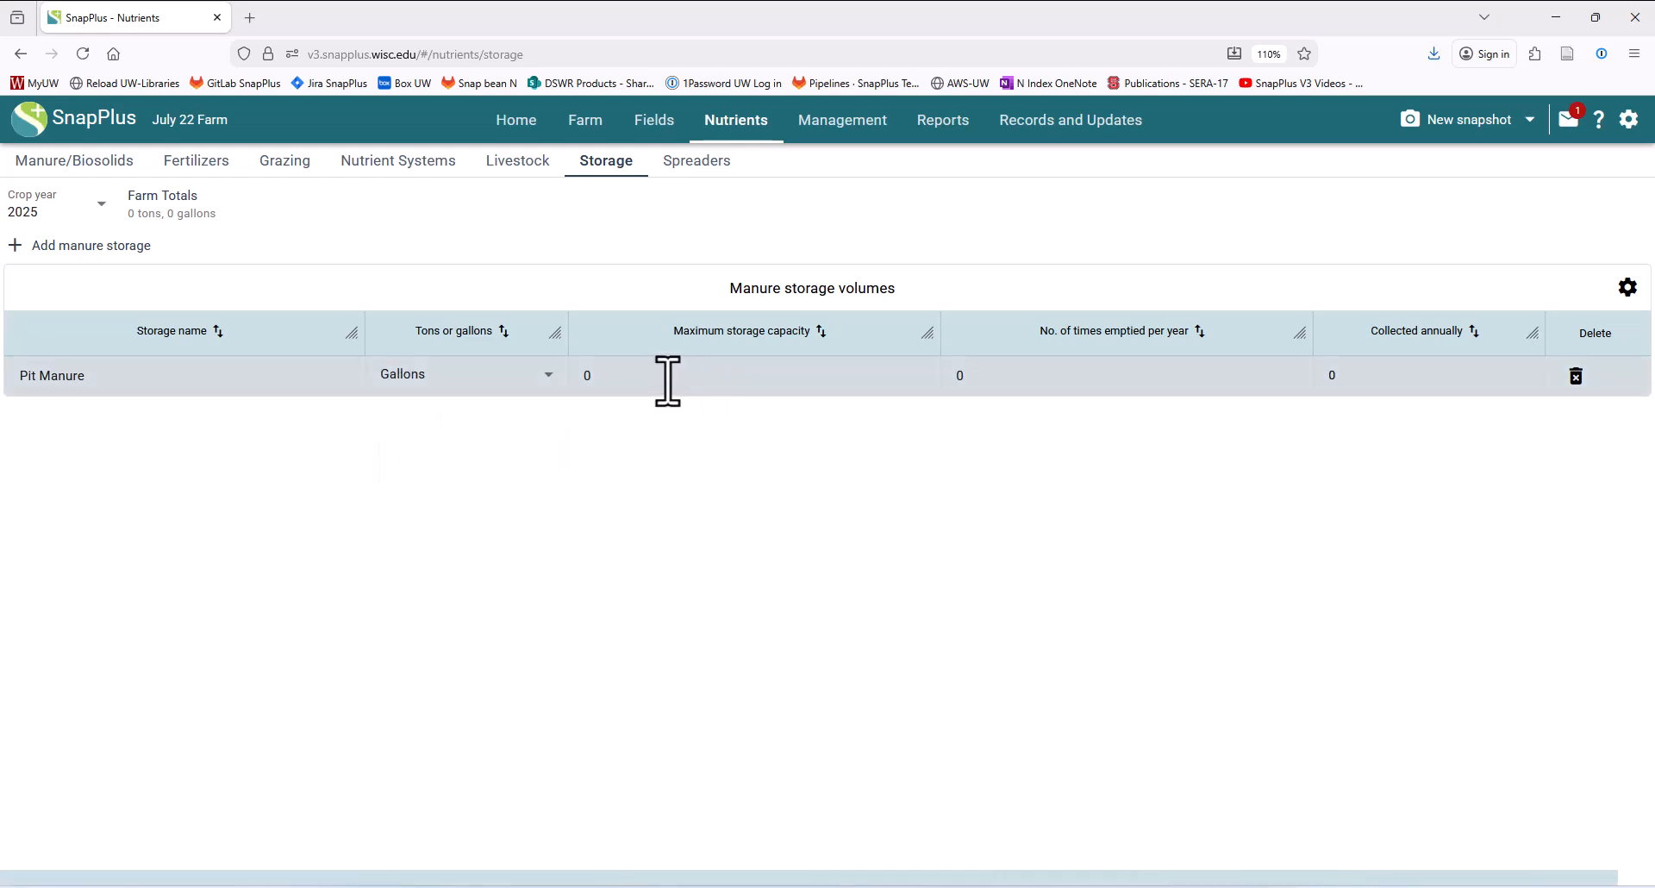
- Set Pit Manure's maximum storage capacity to 1,500,000 gallons and clear its number of times emptied per year for a new entry
click(591, 379)
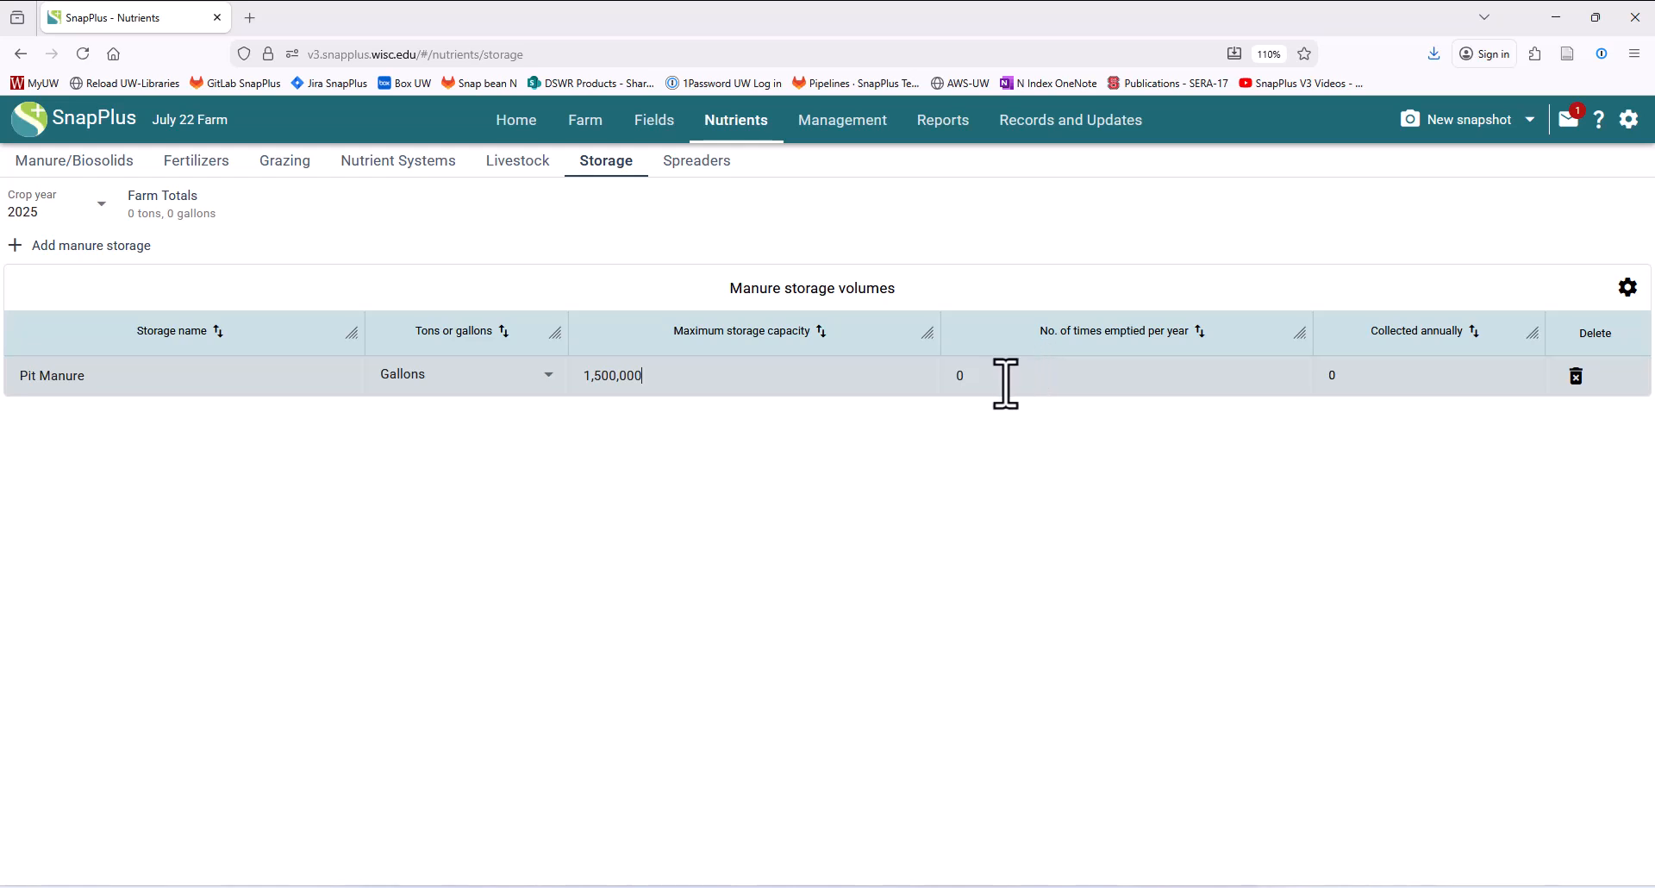
click(972, 386)
key(BackSpace)
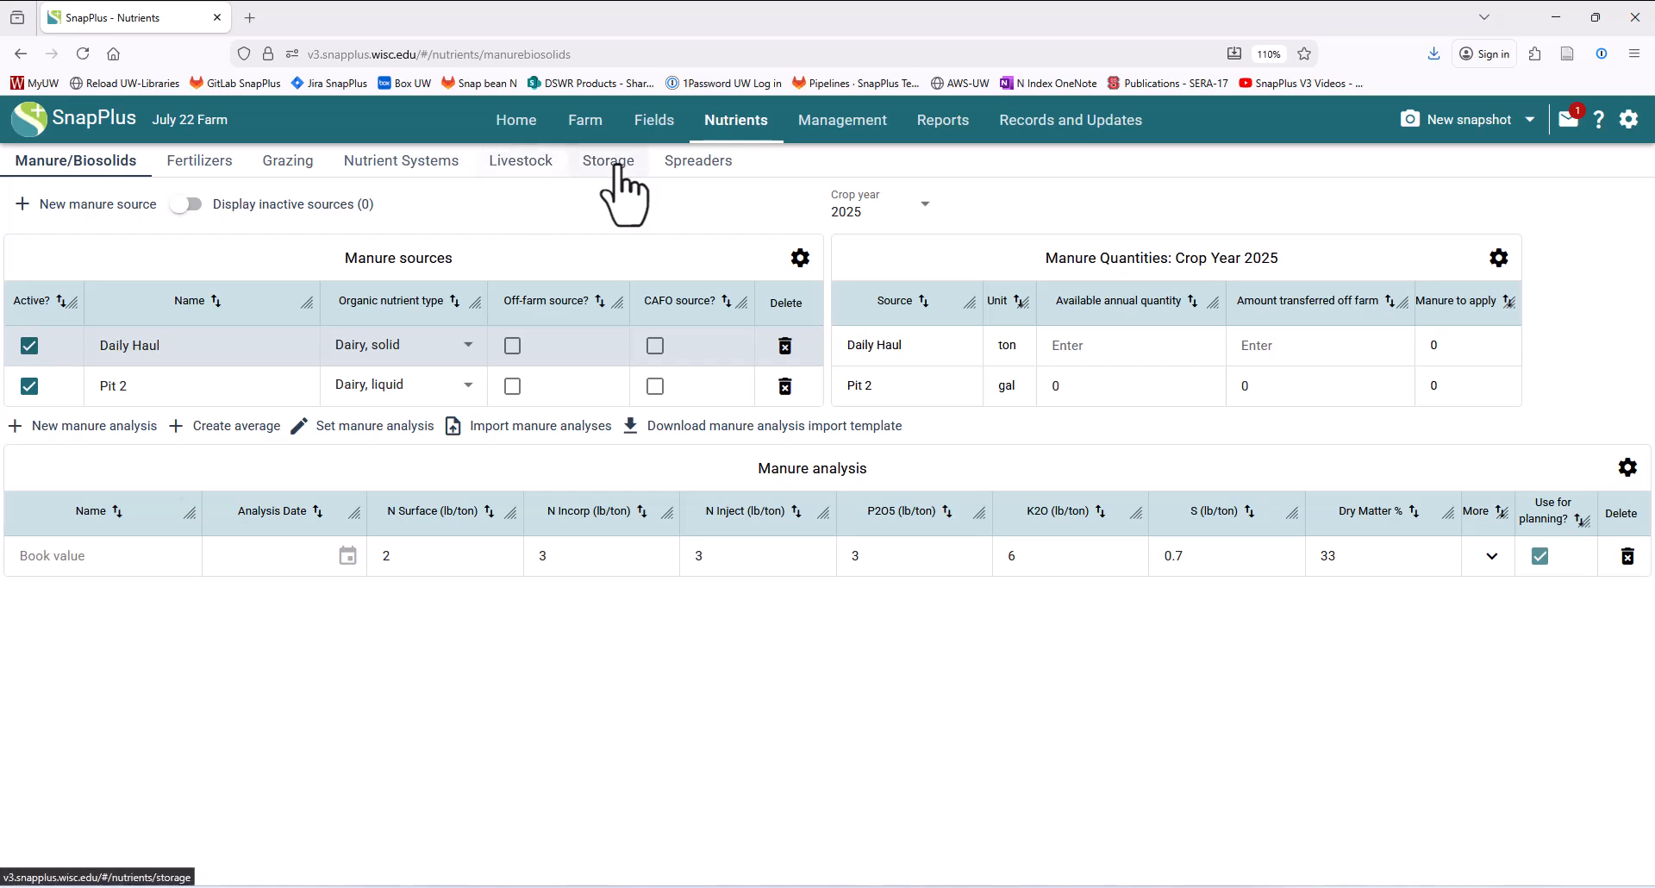
- Add a manure spreader named Box Spreader for 2025 with a load size of 5 tons and 128 loads per year
click(708, 163)
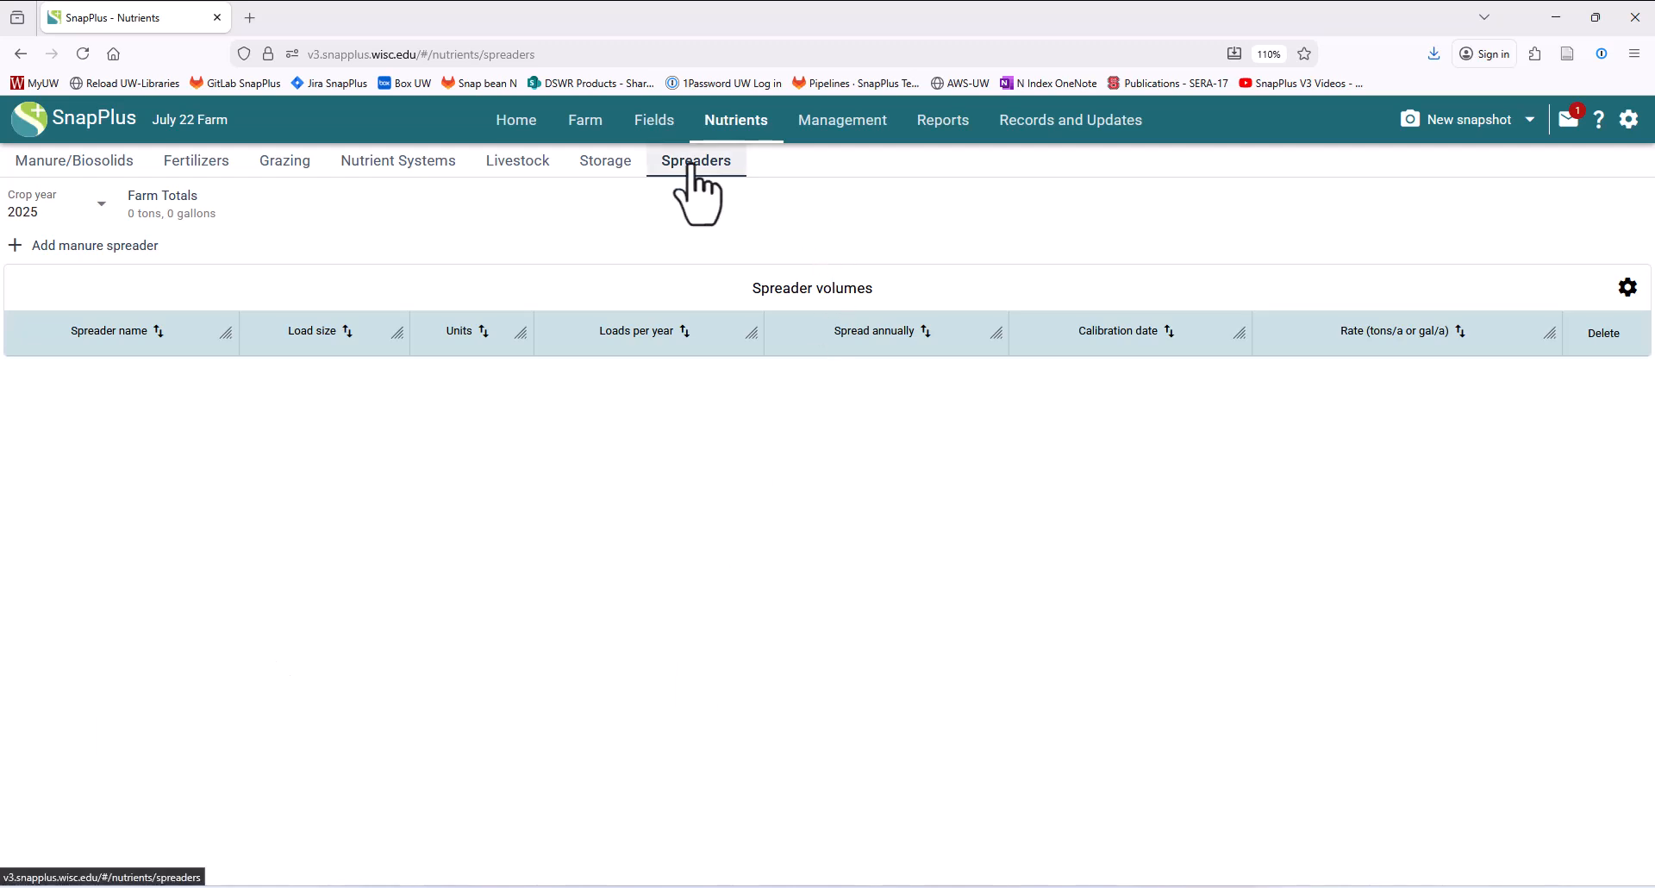
click(76, 250)
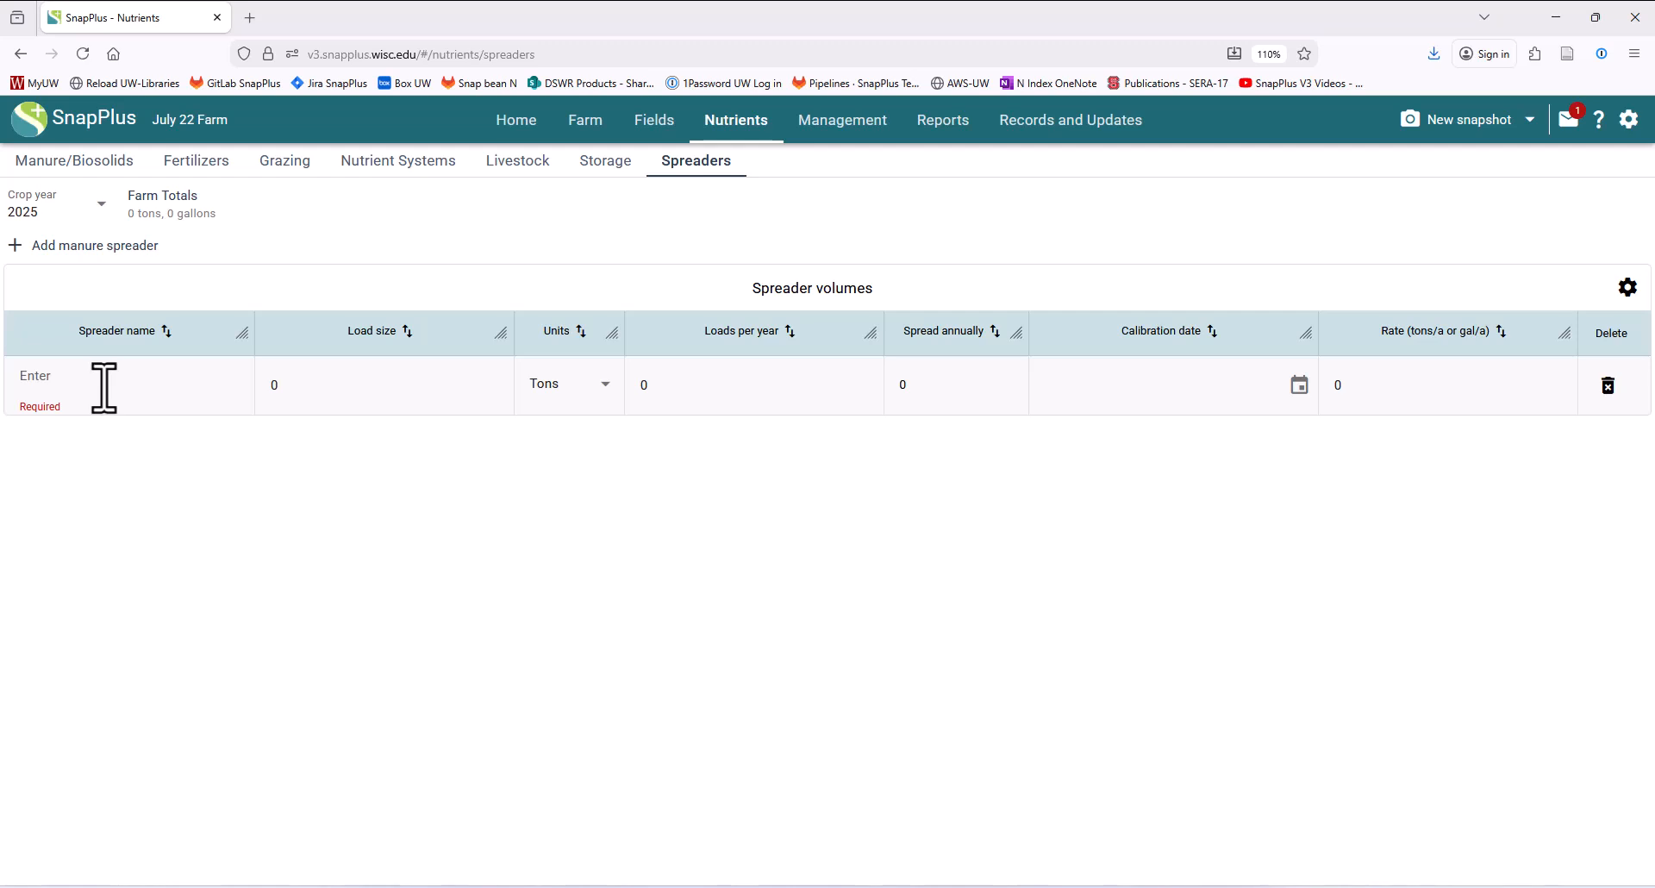
text(Box Spreader)
key(Tab)
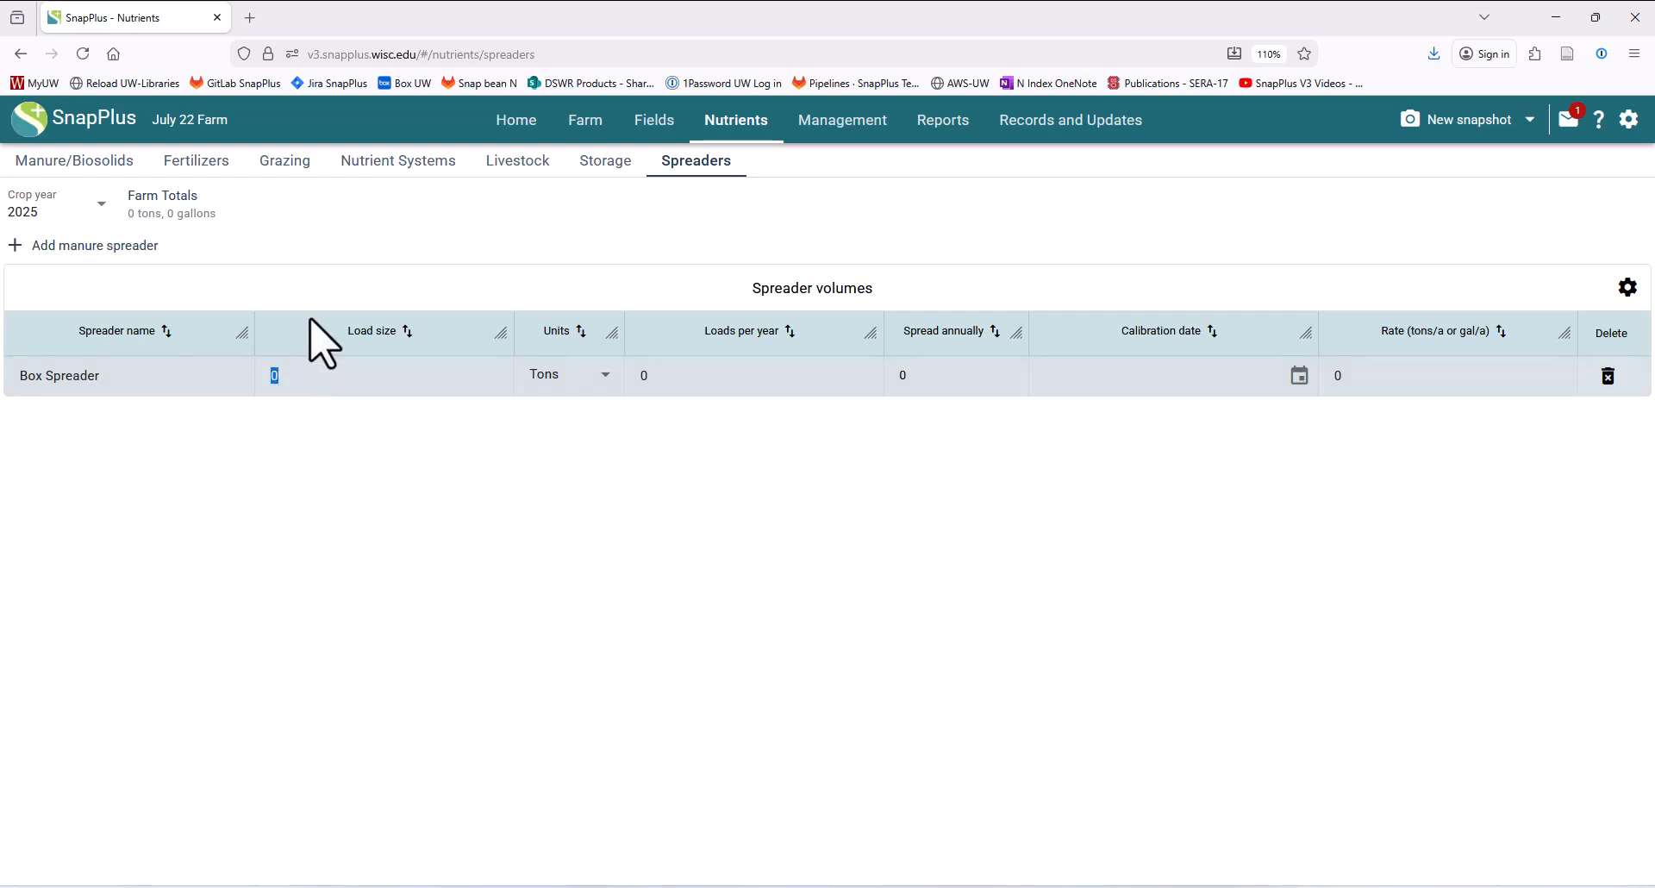
text(5)
click(564, 381)
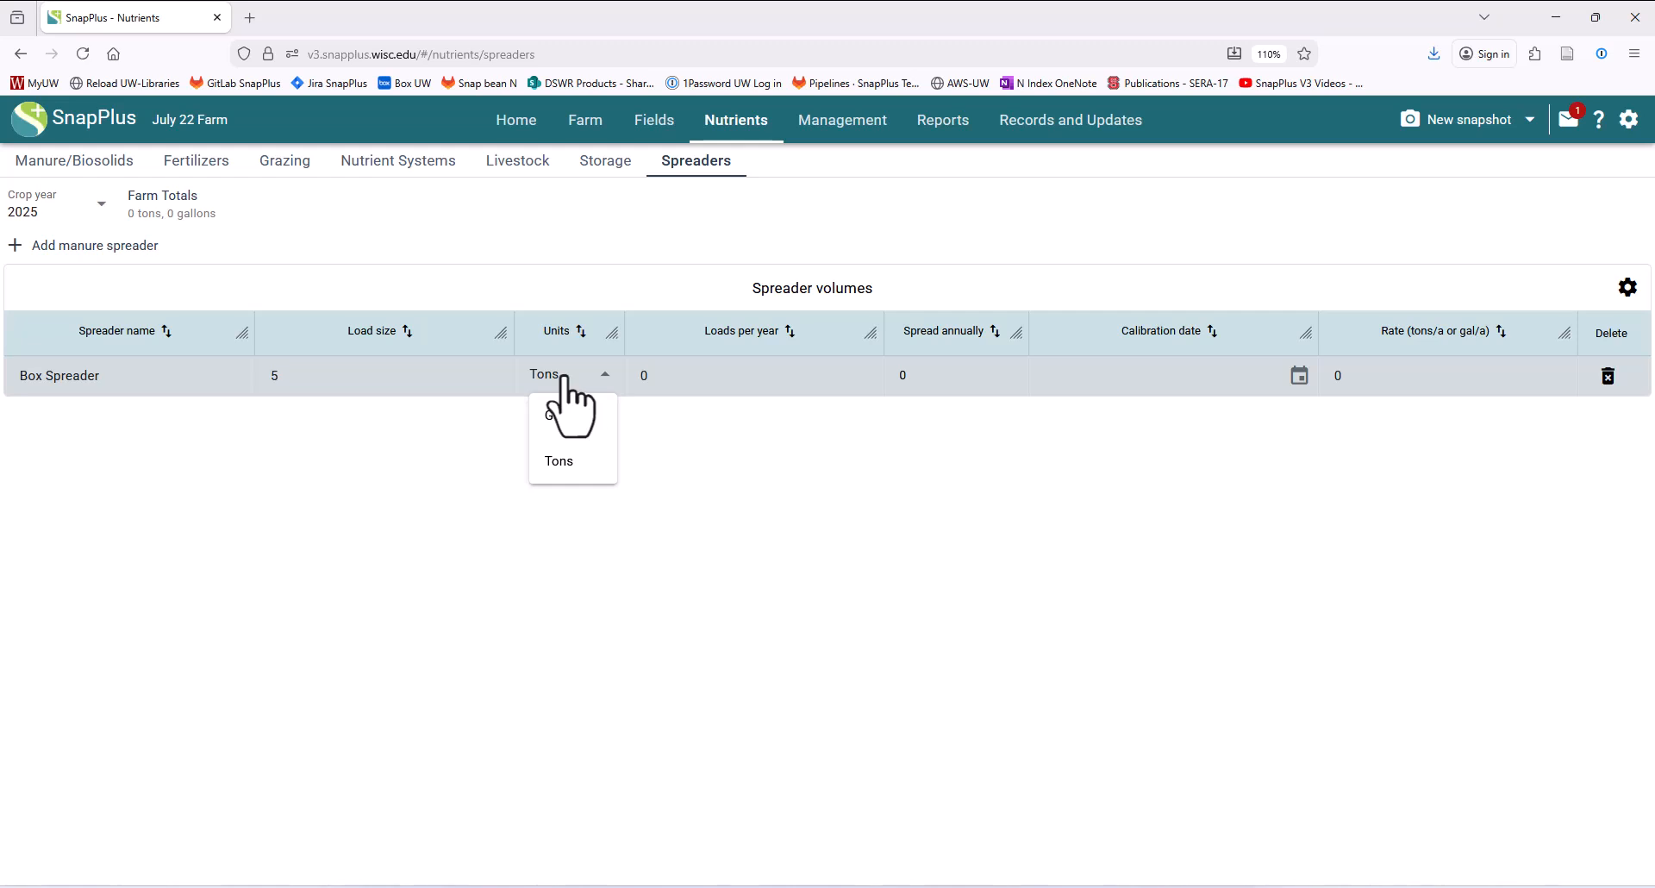
click(560, 470)
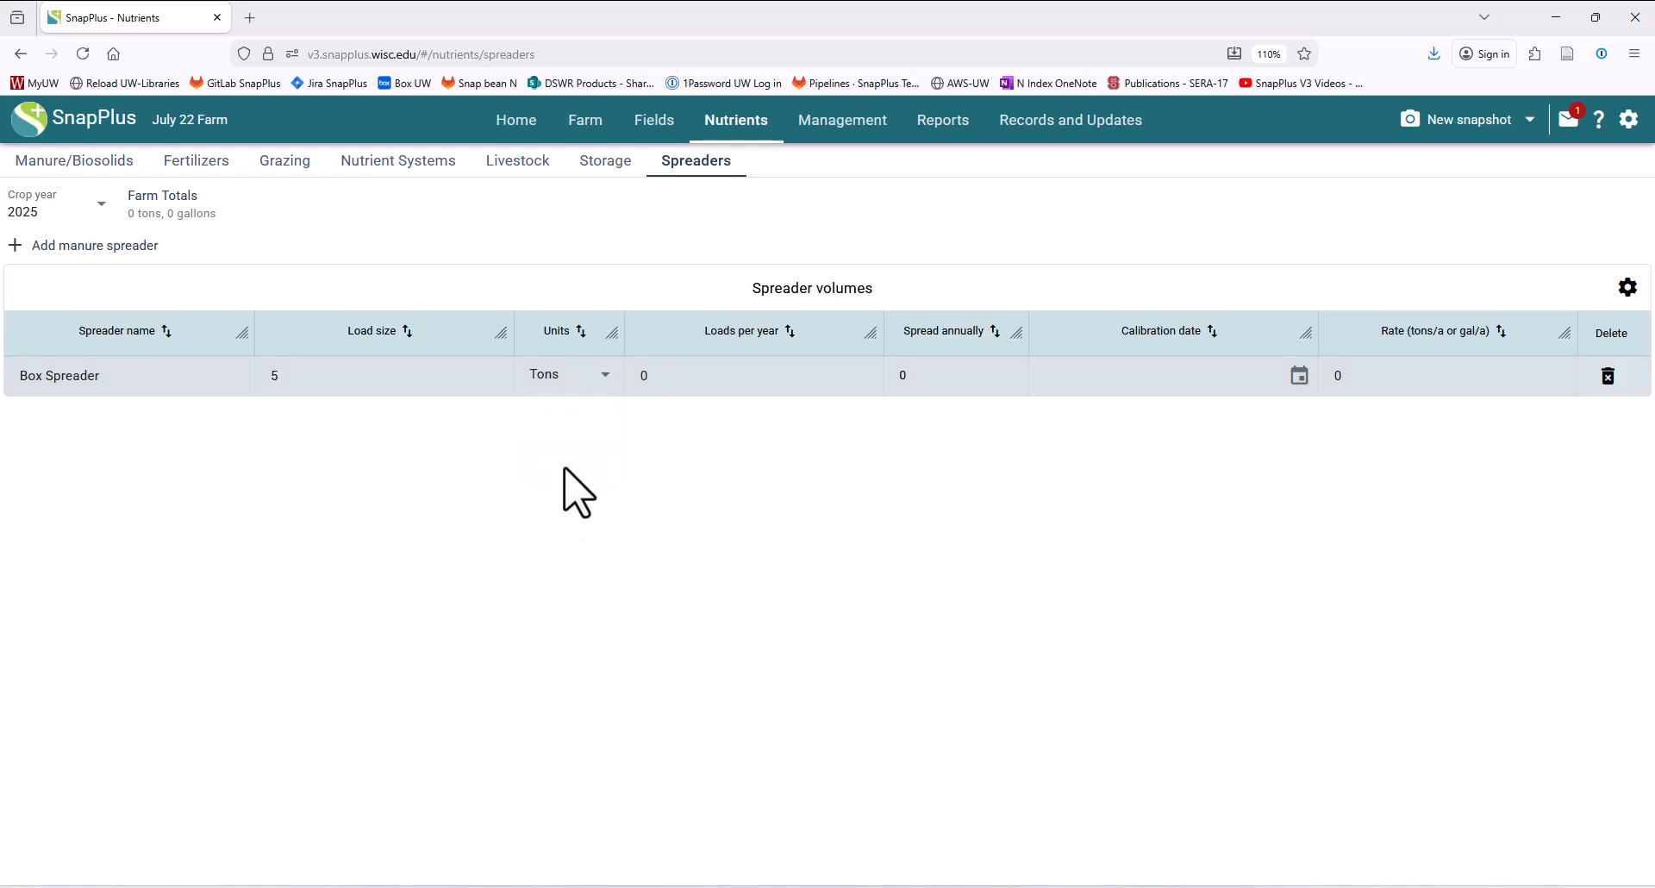
click(657, 376)
text(128)
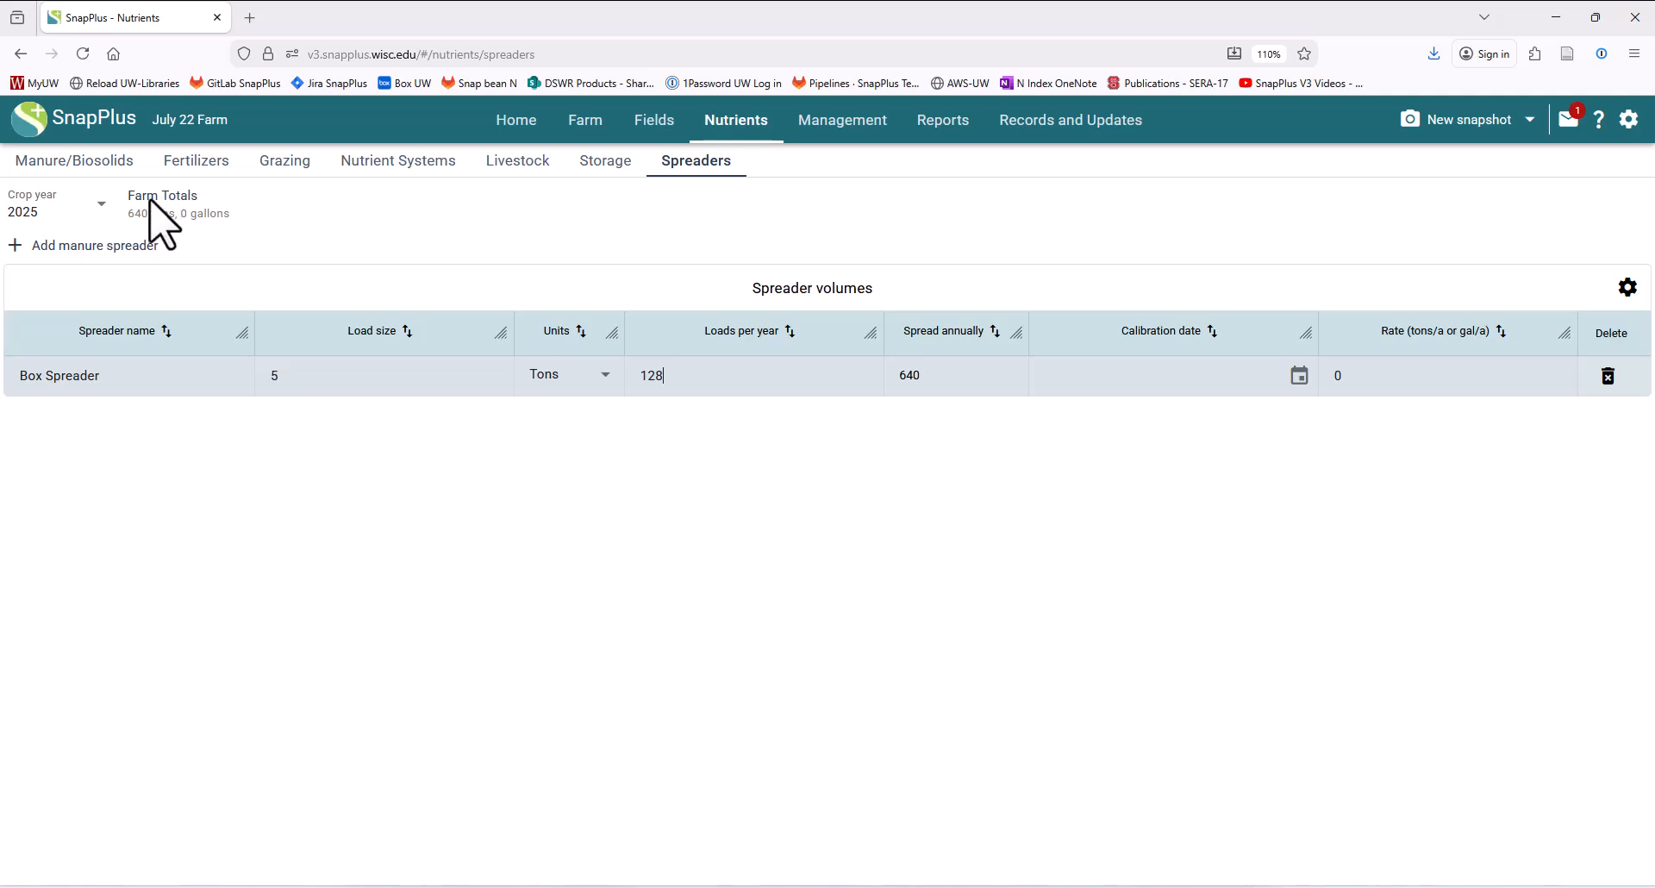
- Enter 640 tons as Daily Haul's available annual quantity for crop year 2025 and return to the livestock manure production page
click(101, 172)
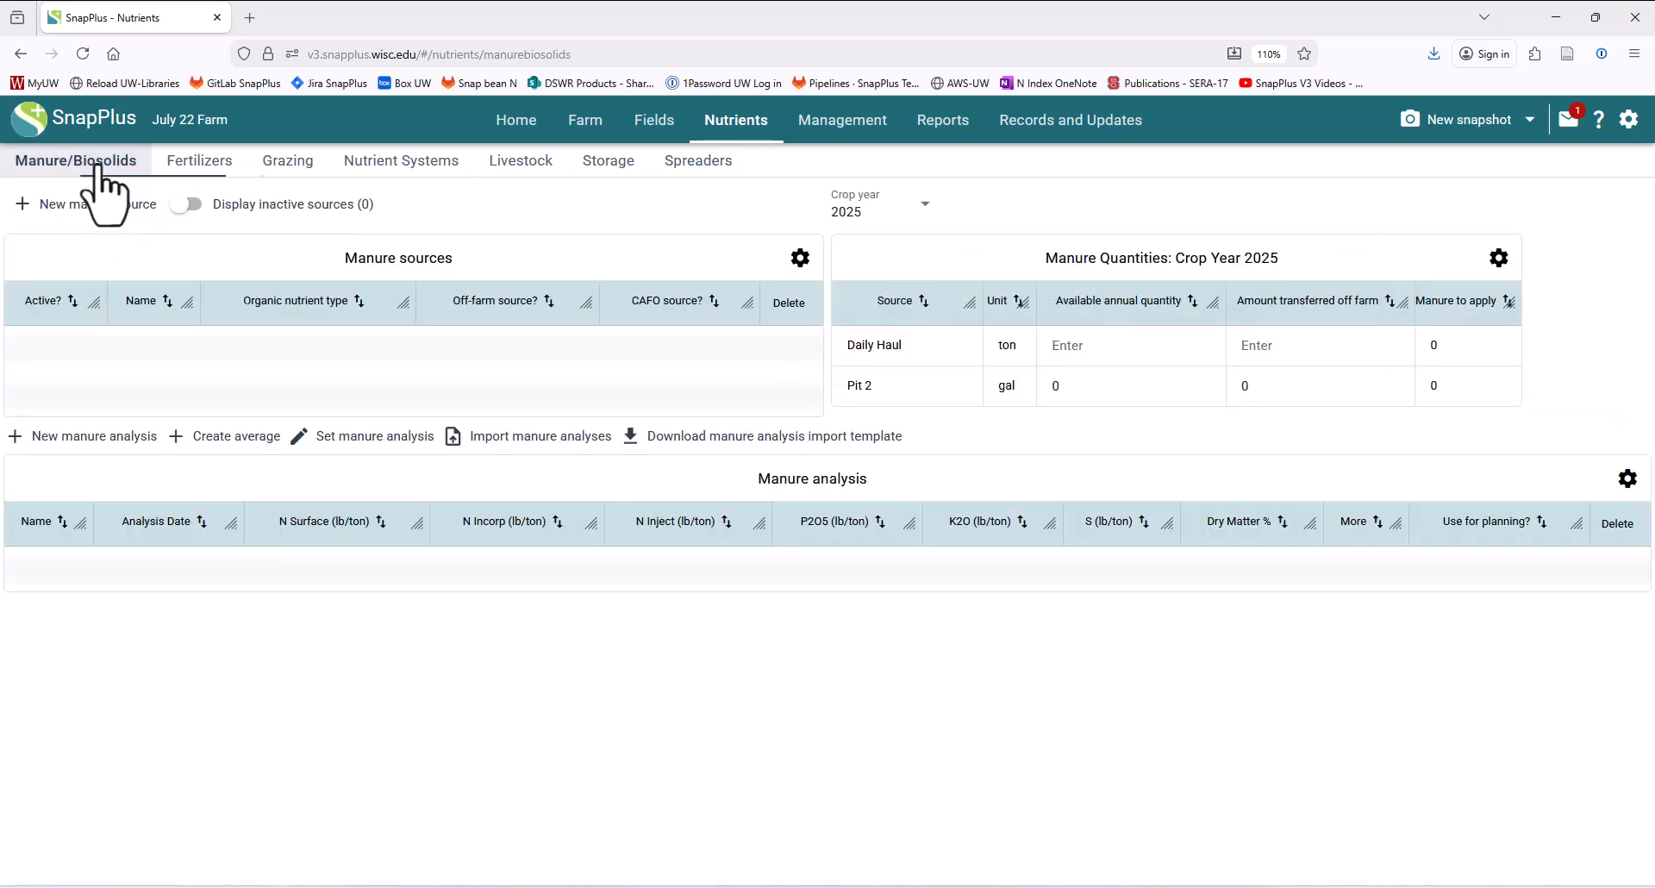
click(1092, 343)
text(640)
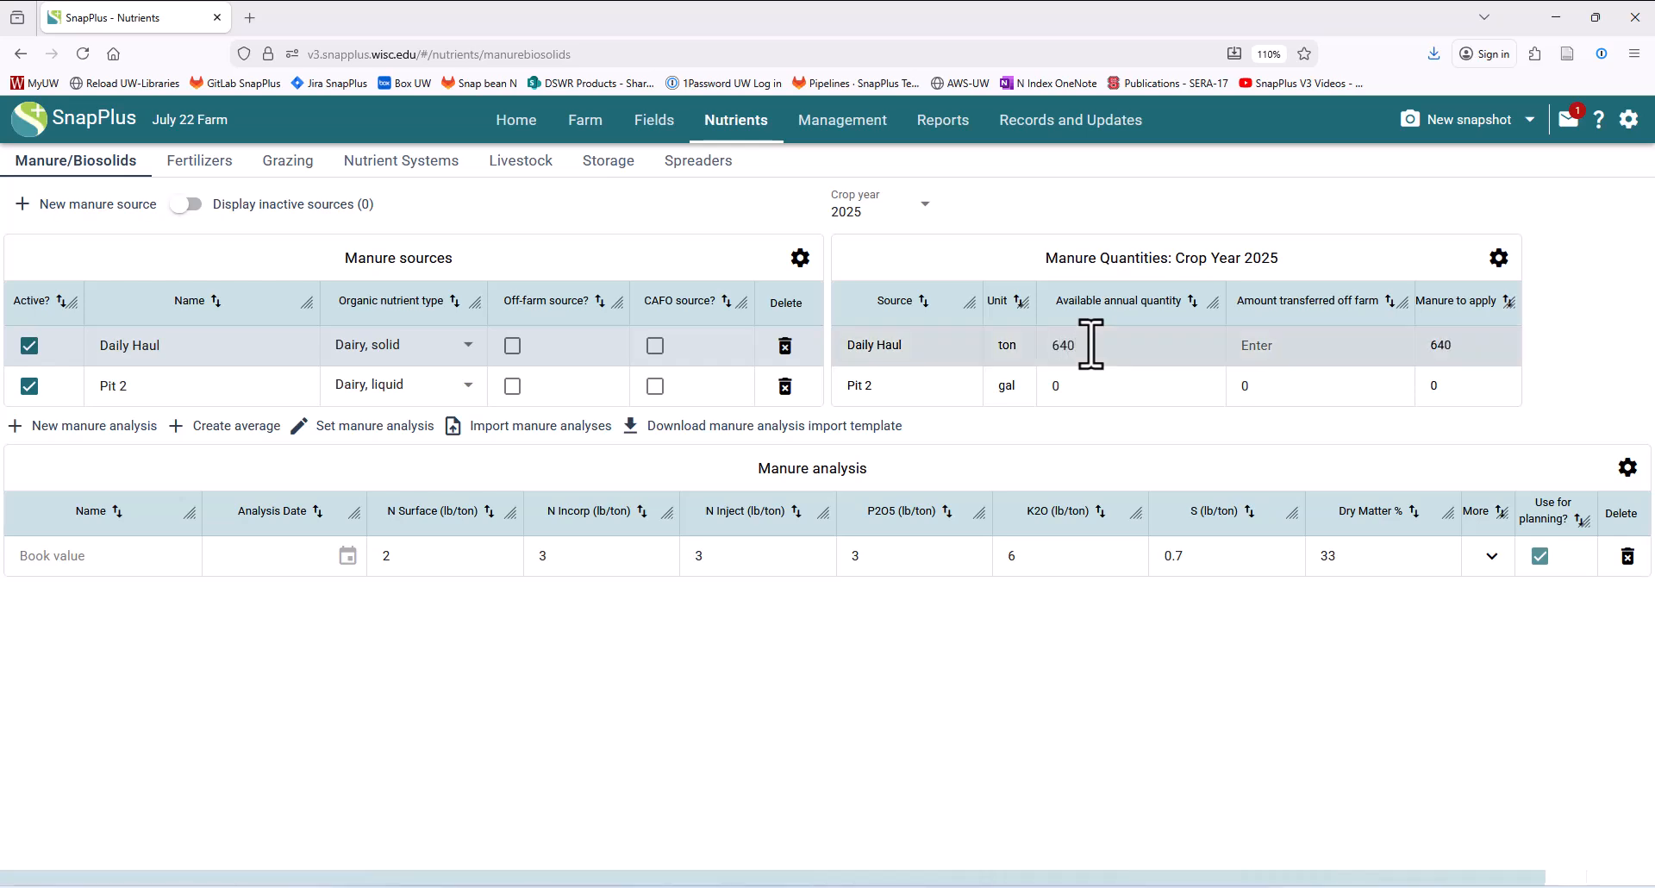
click(540, 162)
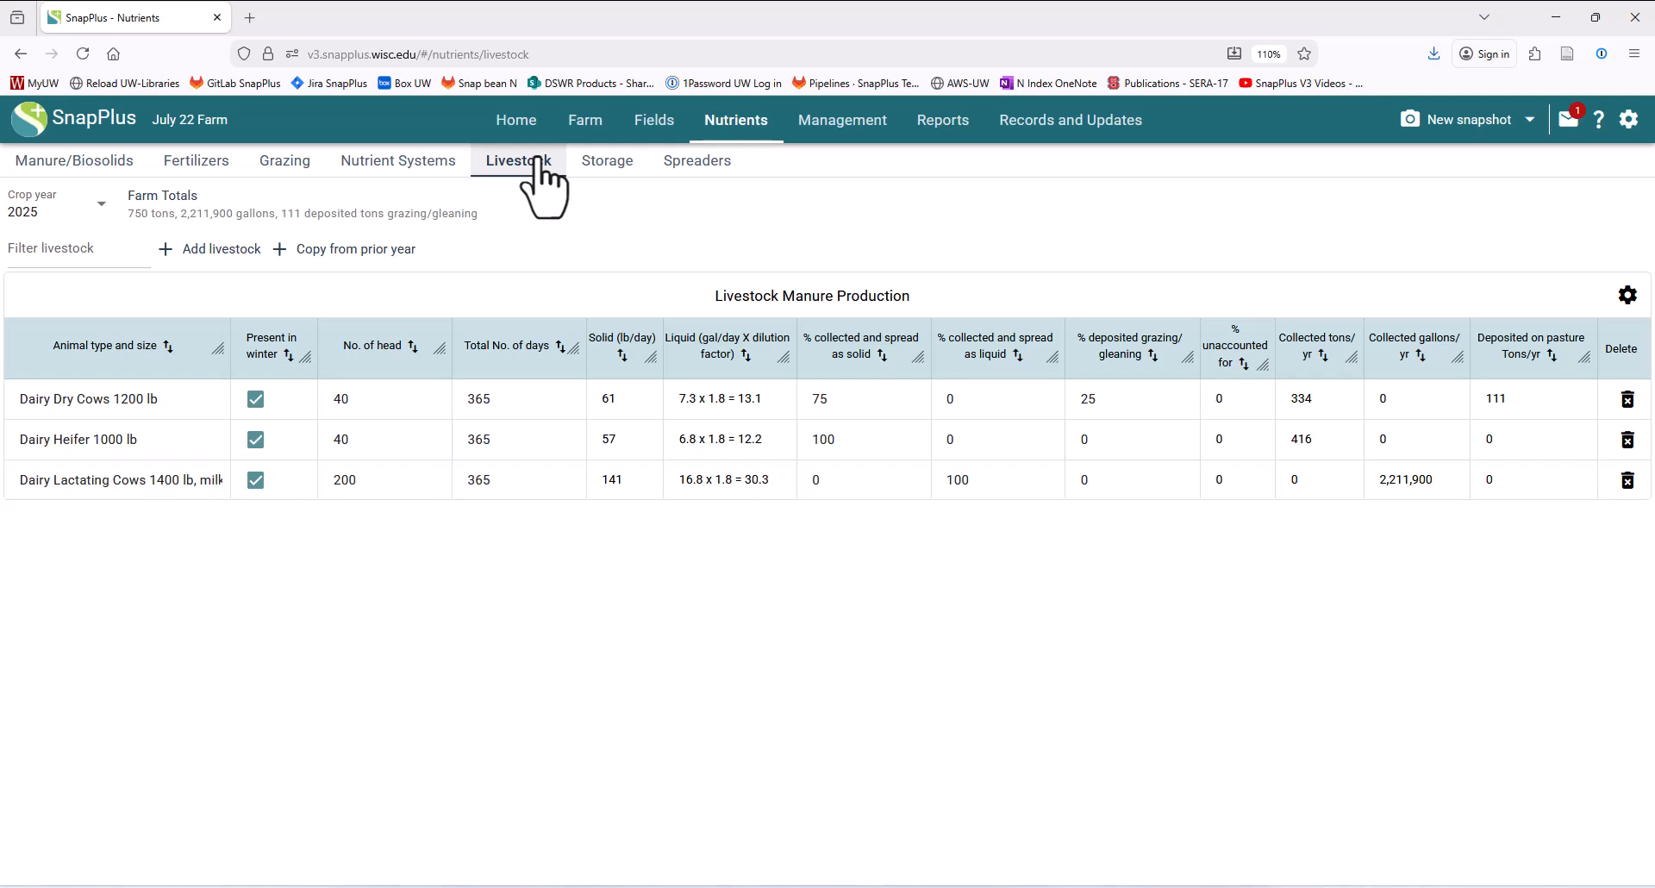